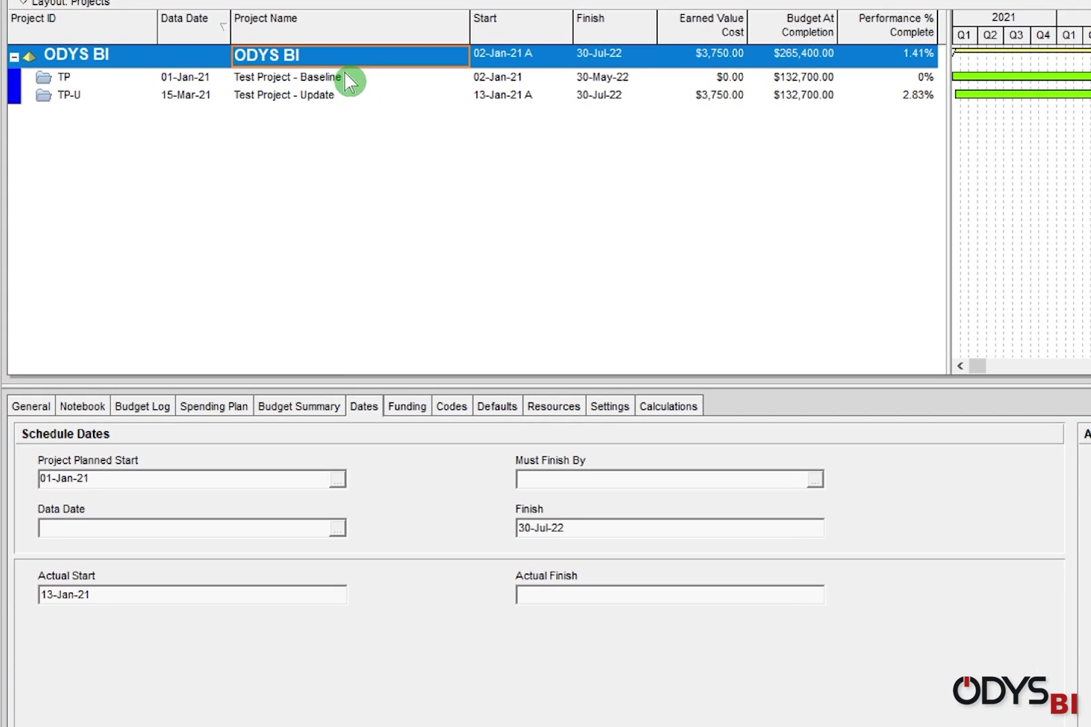
Compare the baseline and update project dates, then open Test Project - Update
{"action": "left_click", "coordinate": [264, 162]}
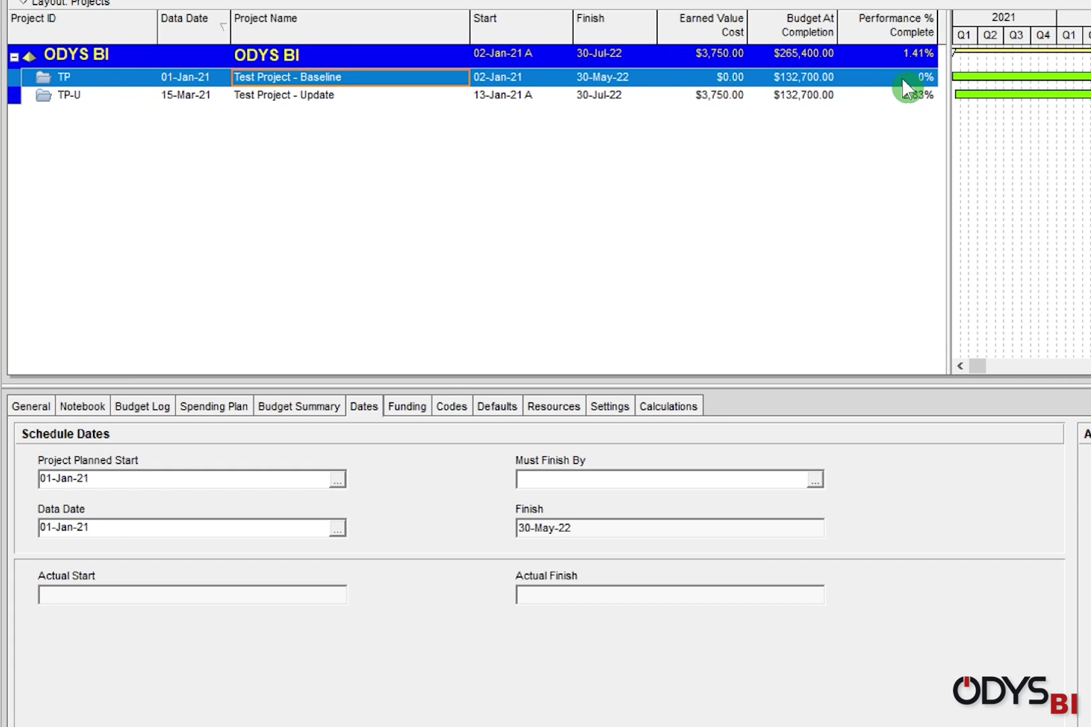
{"action": "left_click", "coordinate": [902, 96]}
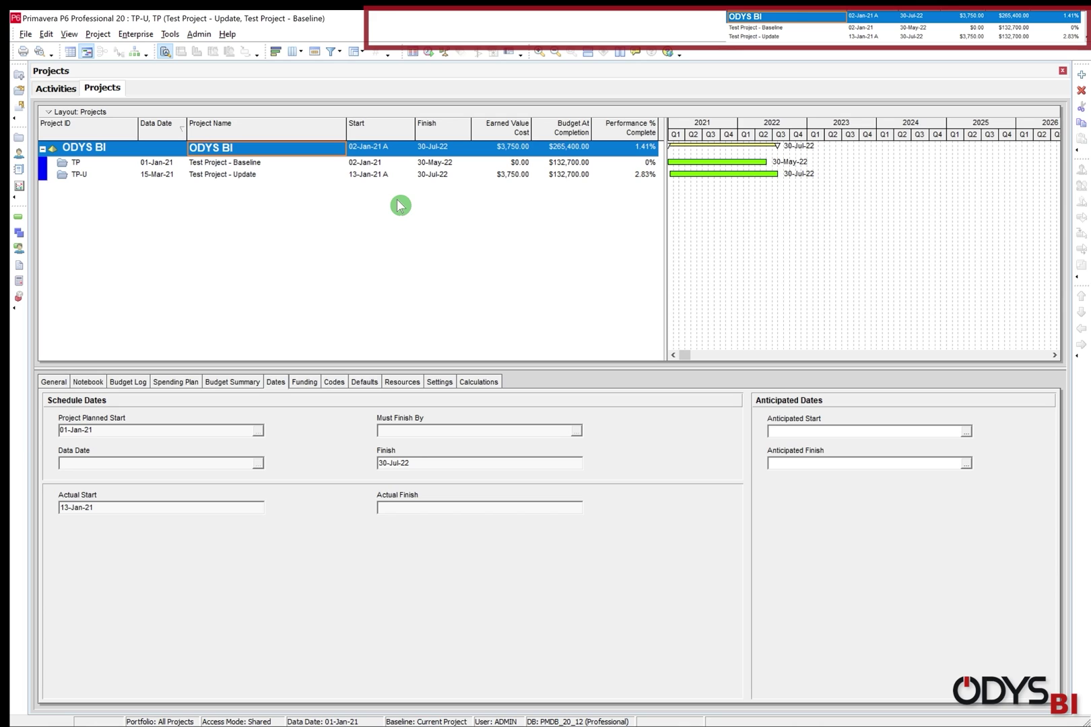
{"action": "left_click", "coordinate": [273, 176]}
{"action": "right_click", "coordinate": [292, 180]}
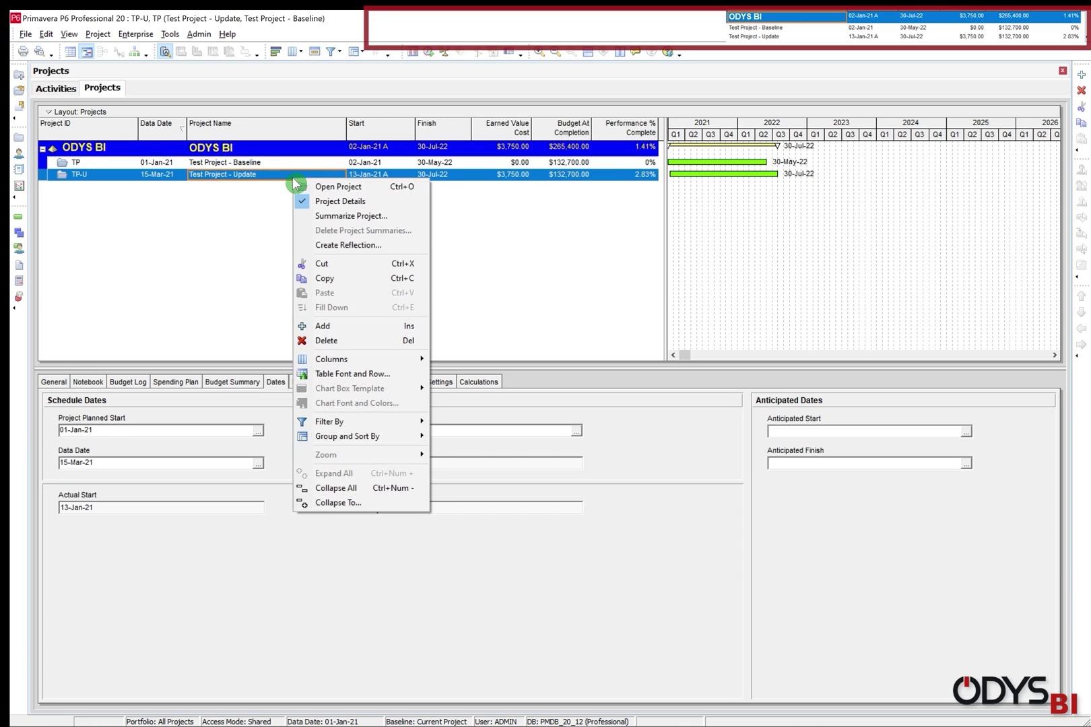
{"action": "left_click", "coordinate": [336, 188]}
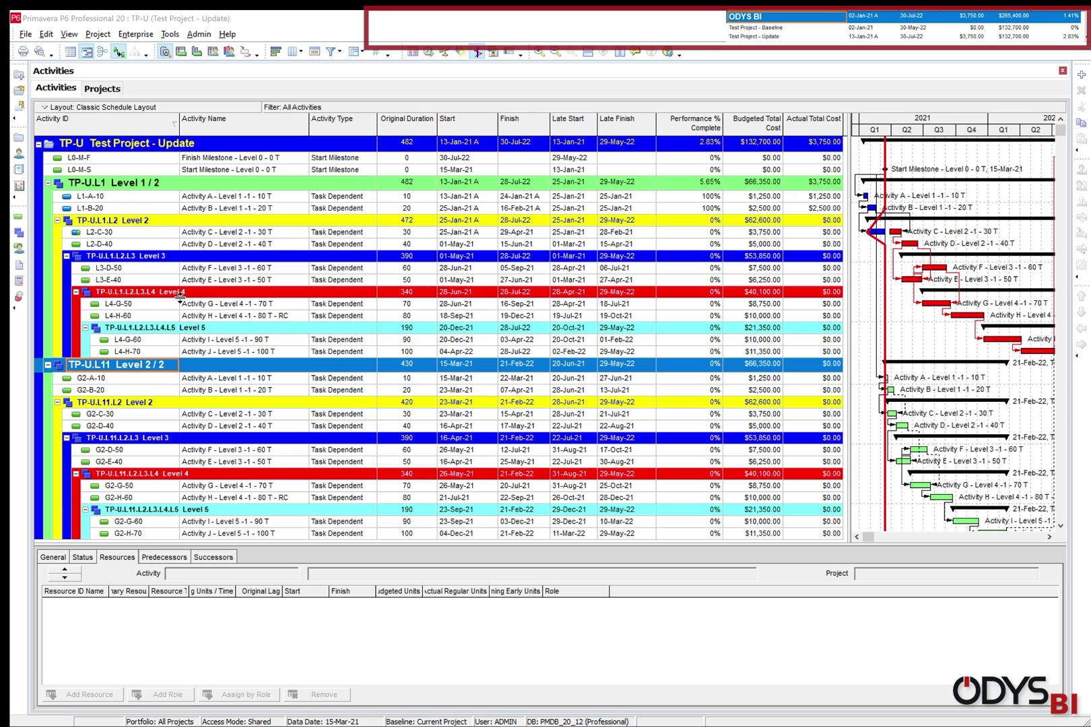
Collapse the TP-U.L1 and TP-U.L11 WBS groups to the top-level summary row
{"action": "left_click", "coordinate": [48, 182]}
{"action": "left_click", "coordinate": [48, 197]}
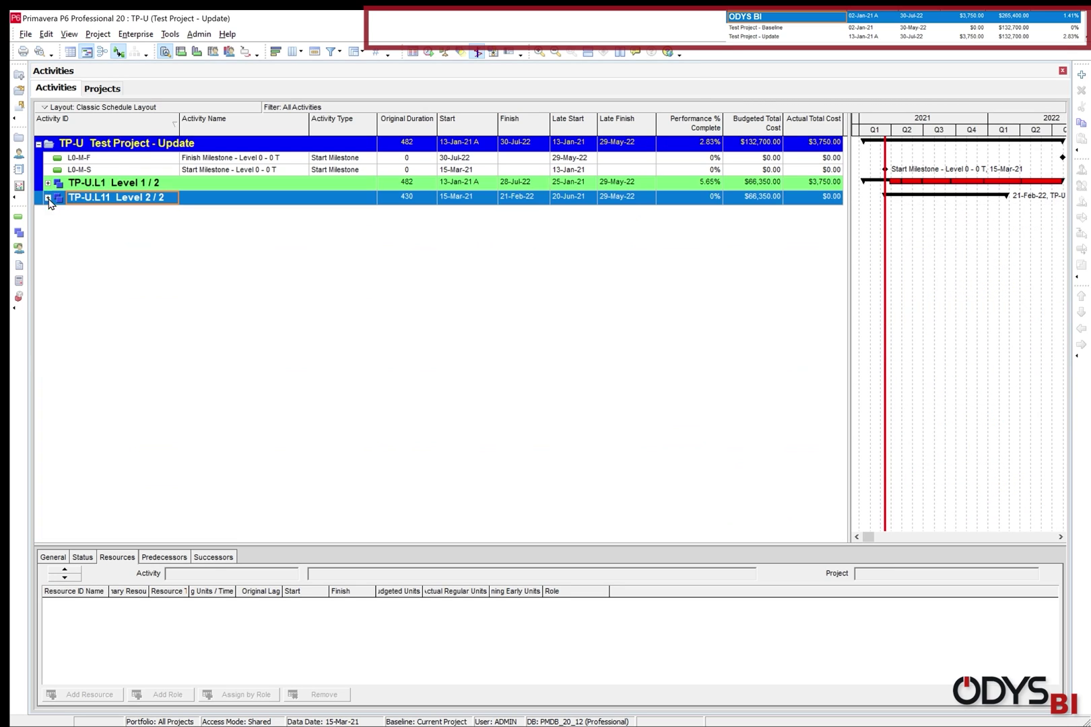
{"action": "left_click", "coordinate": [124, 146]}
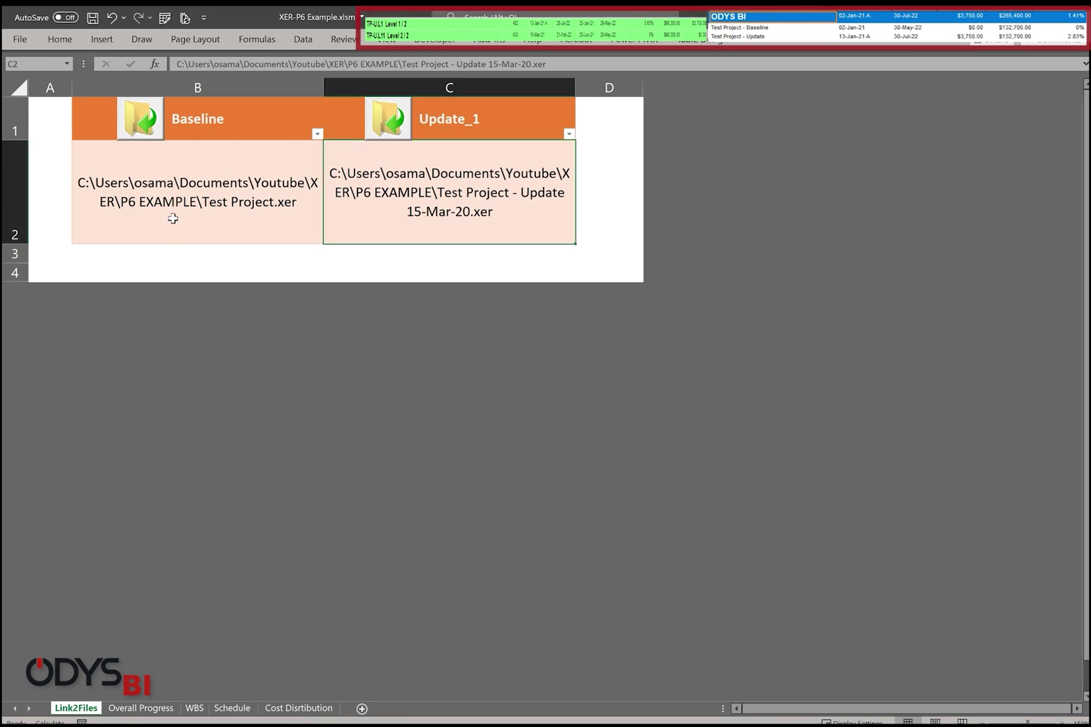
{"action": "left_click", "coordinate": [197, 216]}
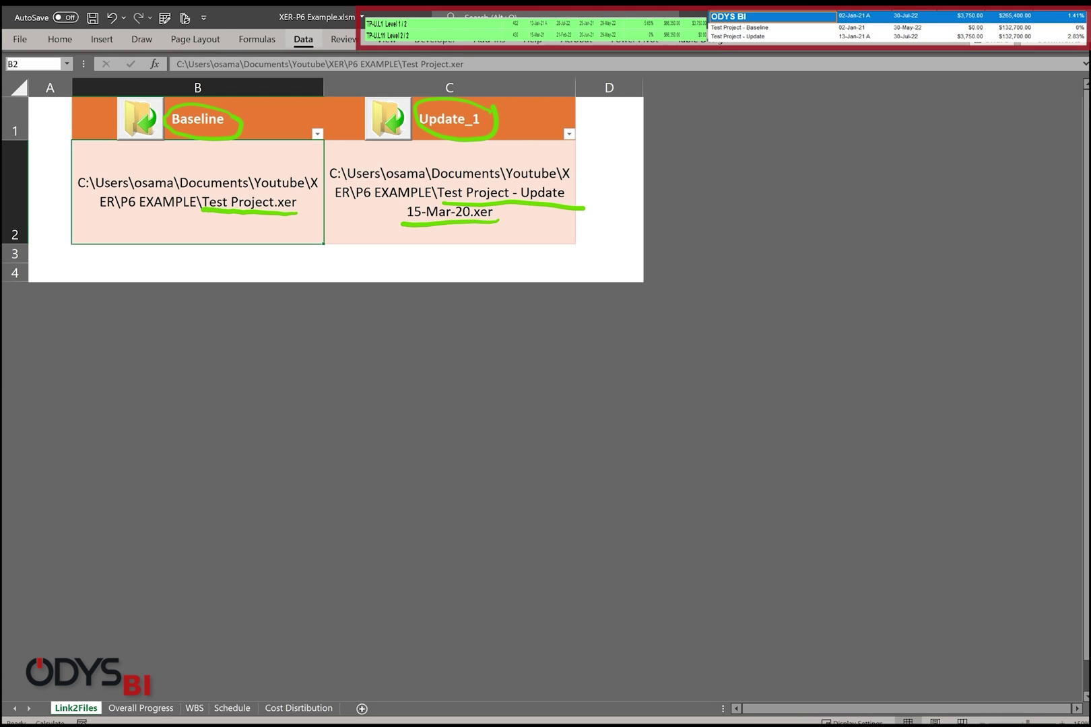
{"action": "left_click", "coordinate": [303, 39]}
{"action": "left_click", "coordinate": [239, 92]}
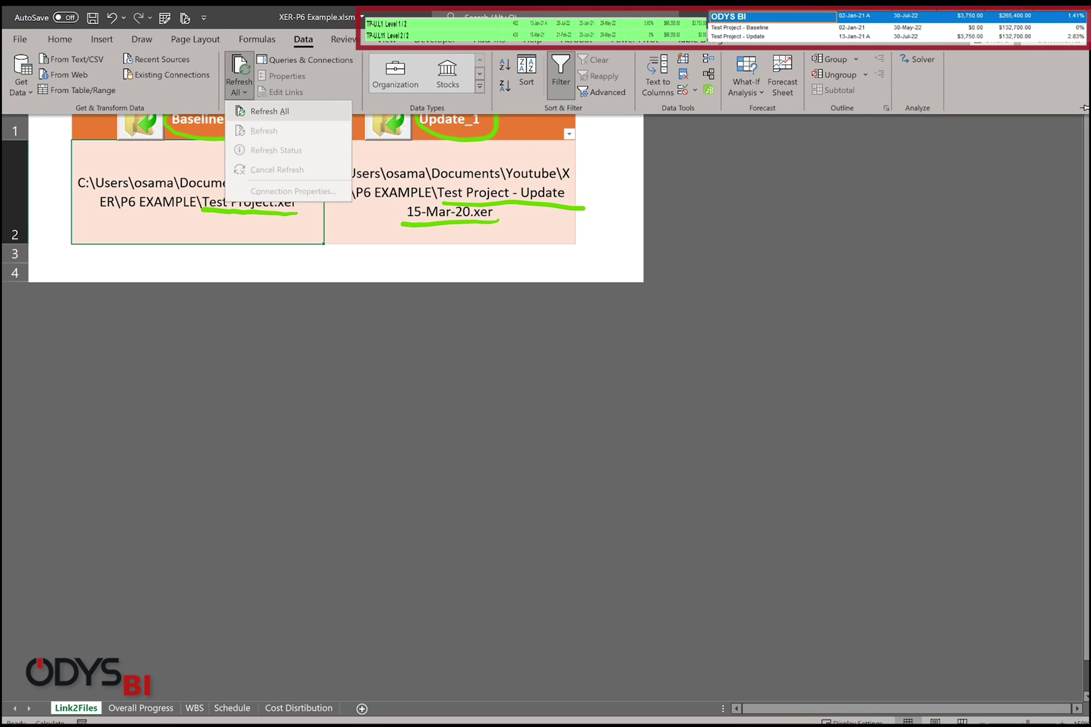
{"action": "key", "text": "Escape"}
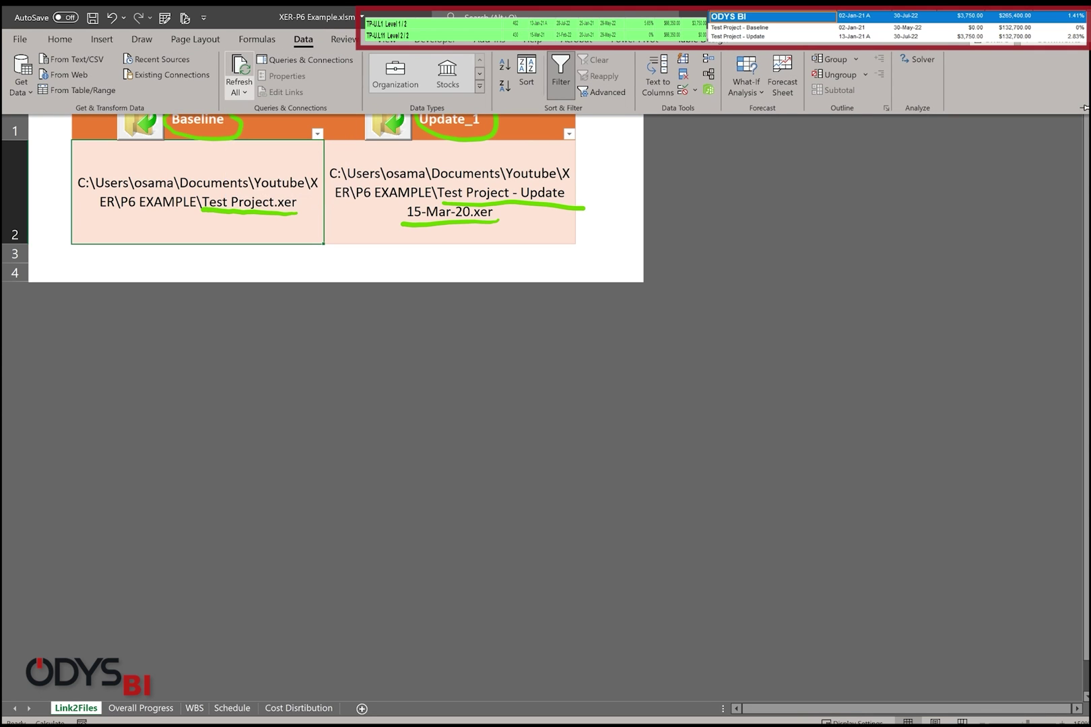
{"action": "left_click", "coordinate": [175, 258]}
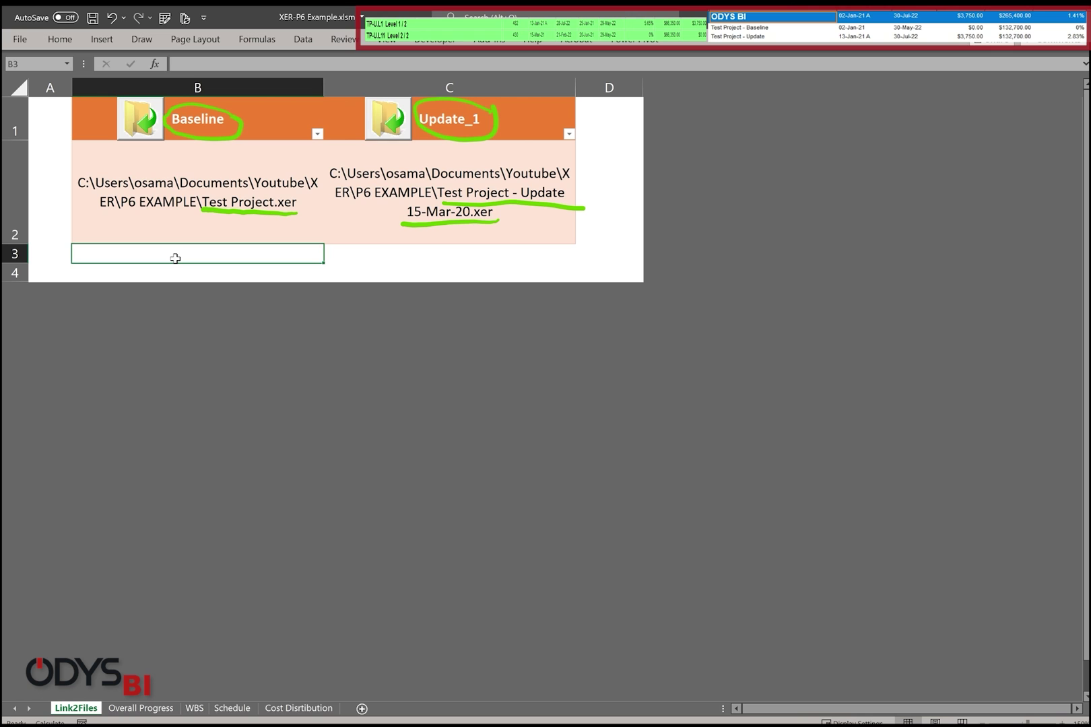
Move to the Overall Progress sheet showing Actual PCT 2.83% versus Early Planned 22.1%
{"action": "key", "text": "ctrl+Page_Down"}
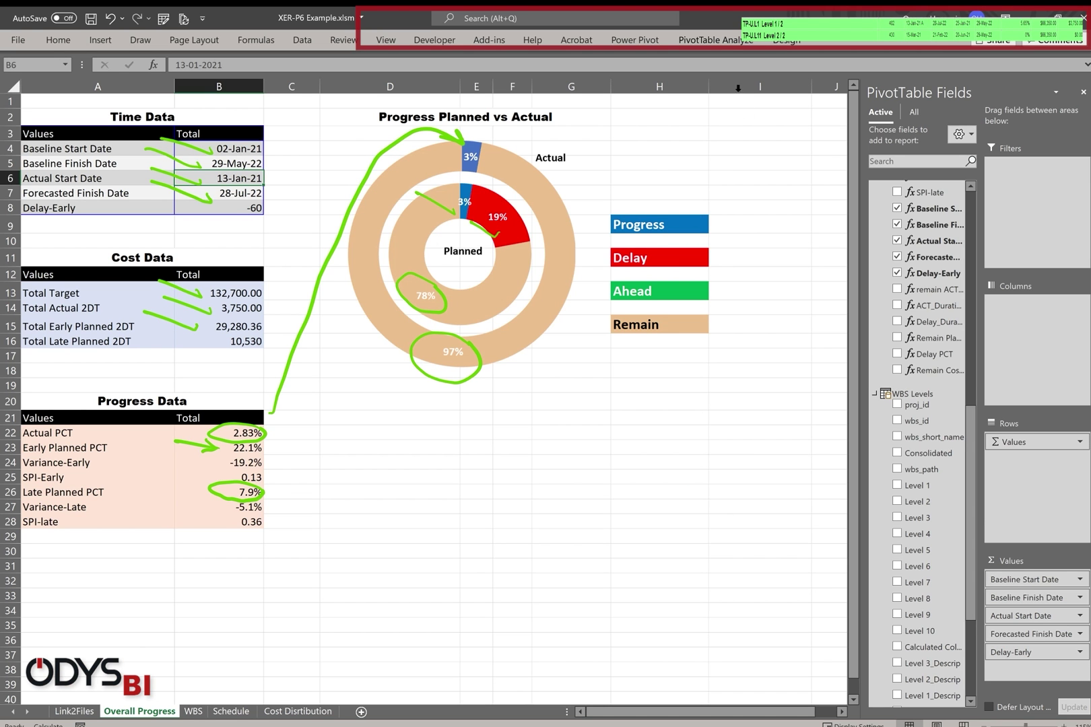
Create a Task WBS Cost data-date measure with formula =MIN(PROJECTS[last_recalc_date])
{"action": "left_click", "coordinate": [571, 385]}
{"action": "left_click", "coordinate": [211, 175]}
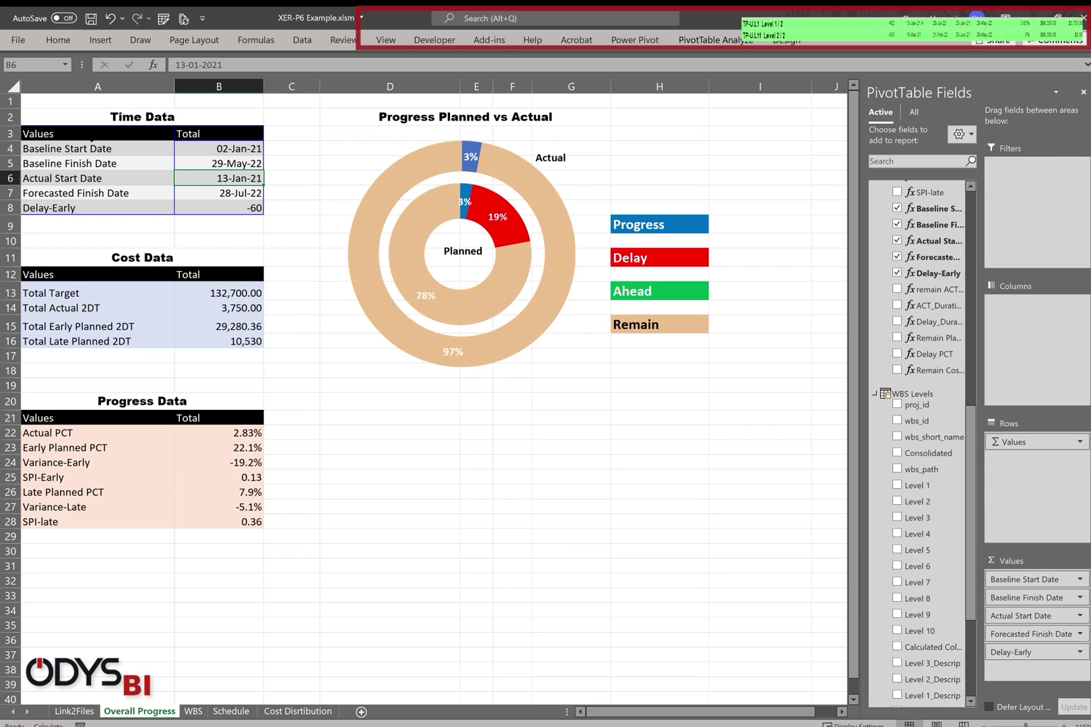
{"action": "left_click_drag", "start_coordinate": [970, 410], "coordinate": [970, 186]}
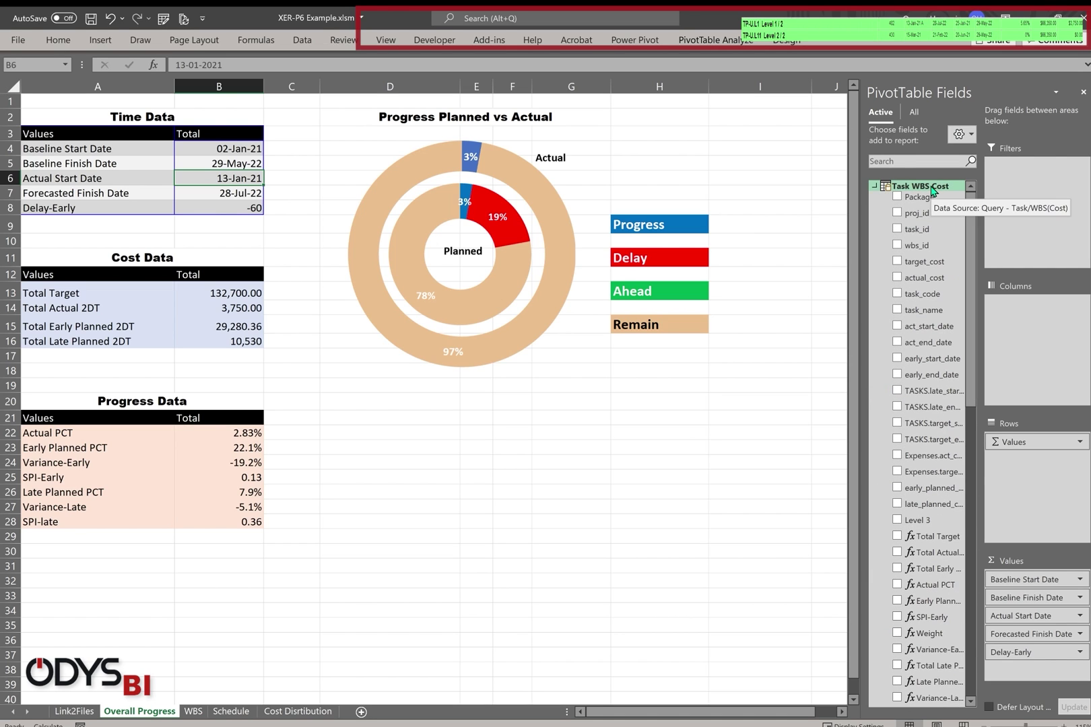
{"action": "right_click", "coordinate": [931, 186]}
{"action": "left_click", "coordinate": [969, 196]}
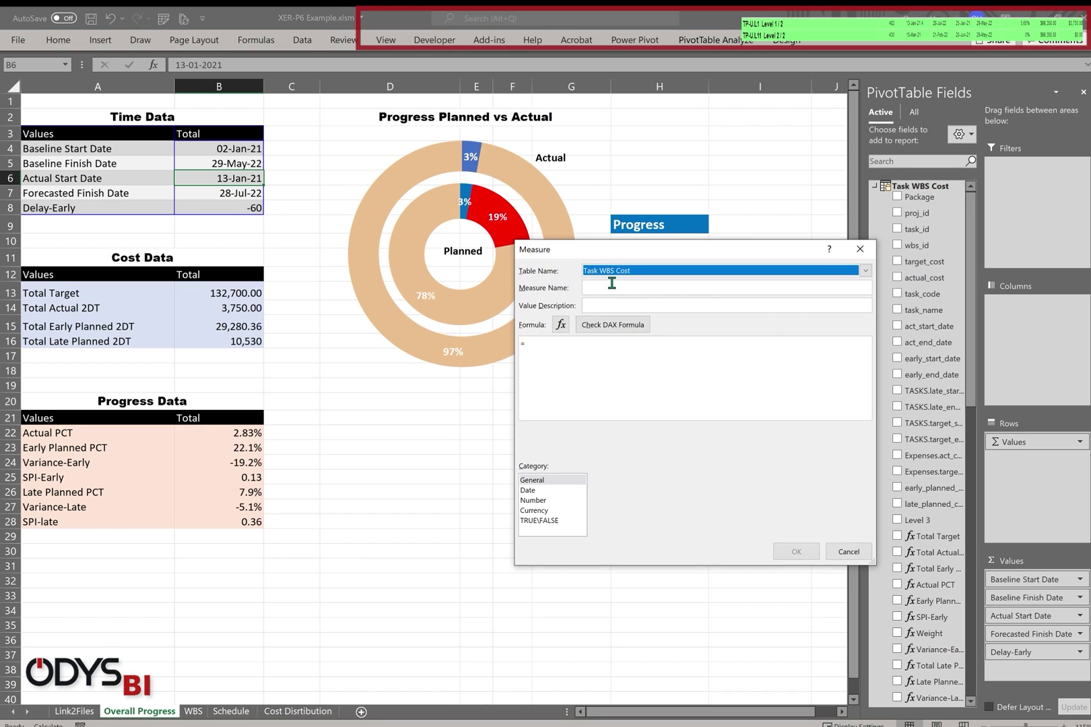
{"action": "left_click", "coordinate": [608, 291]}
{"action": "type", "text": "Data Date (Ex"}
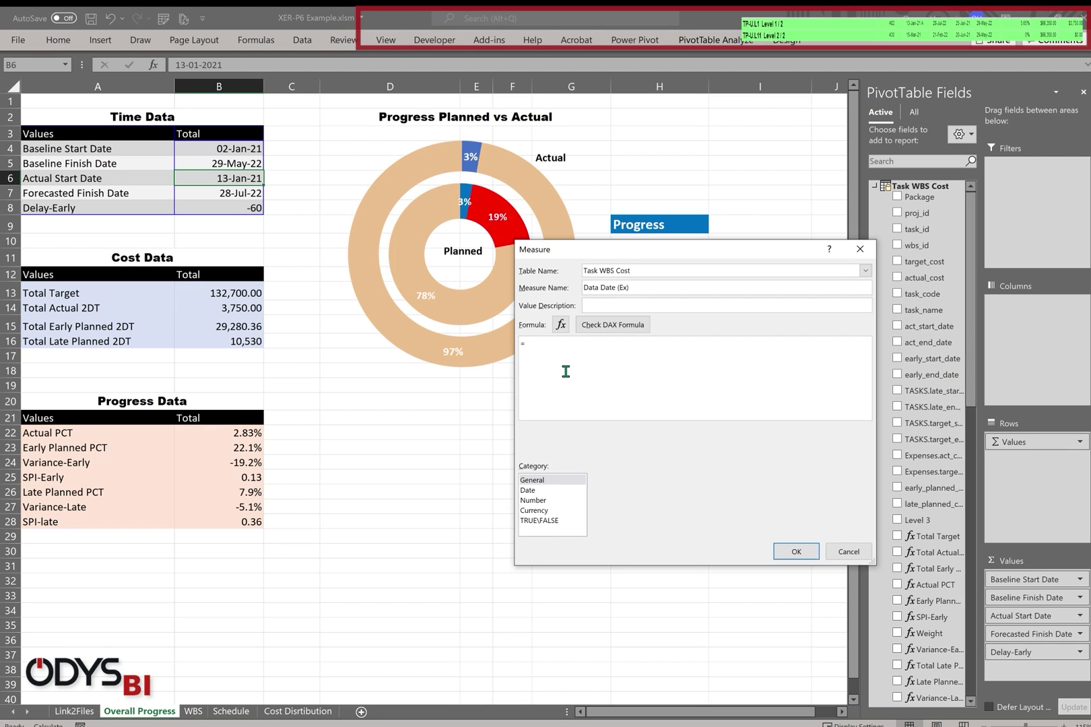
{"action": "type", "text": "Min"}
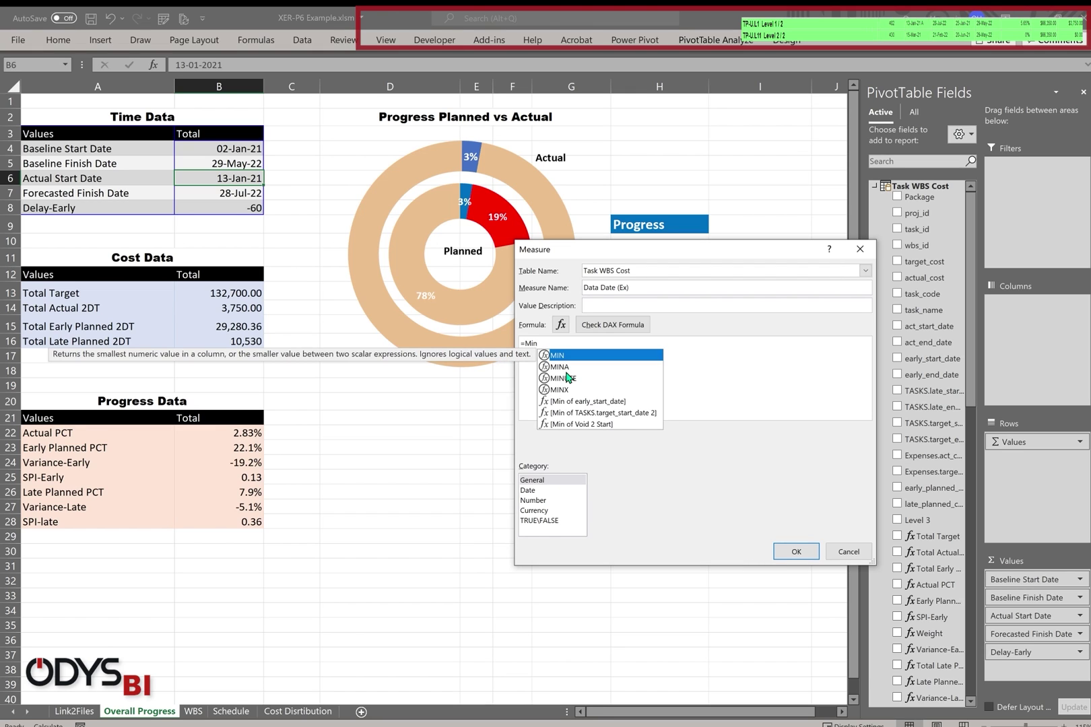
{"action": "key", "text": "Tab"}
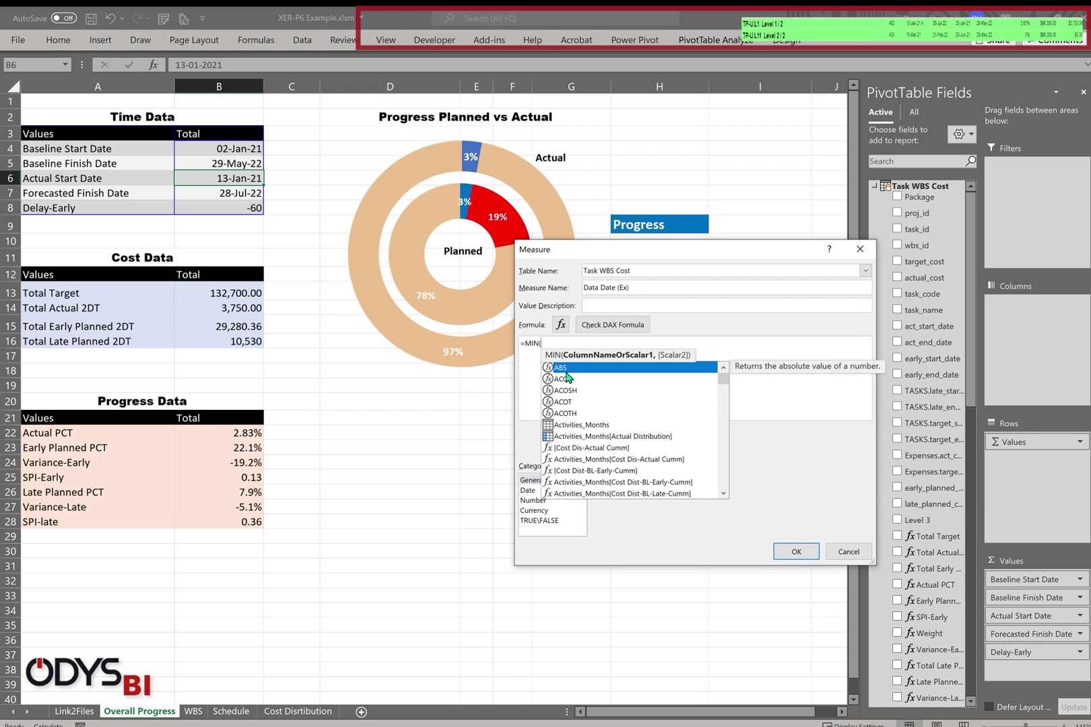
{"action": "type", "text": "last"}
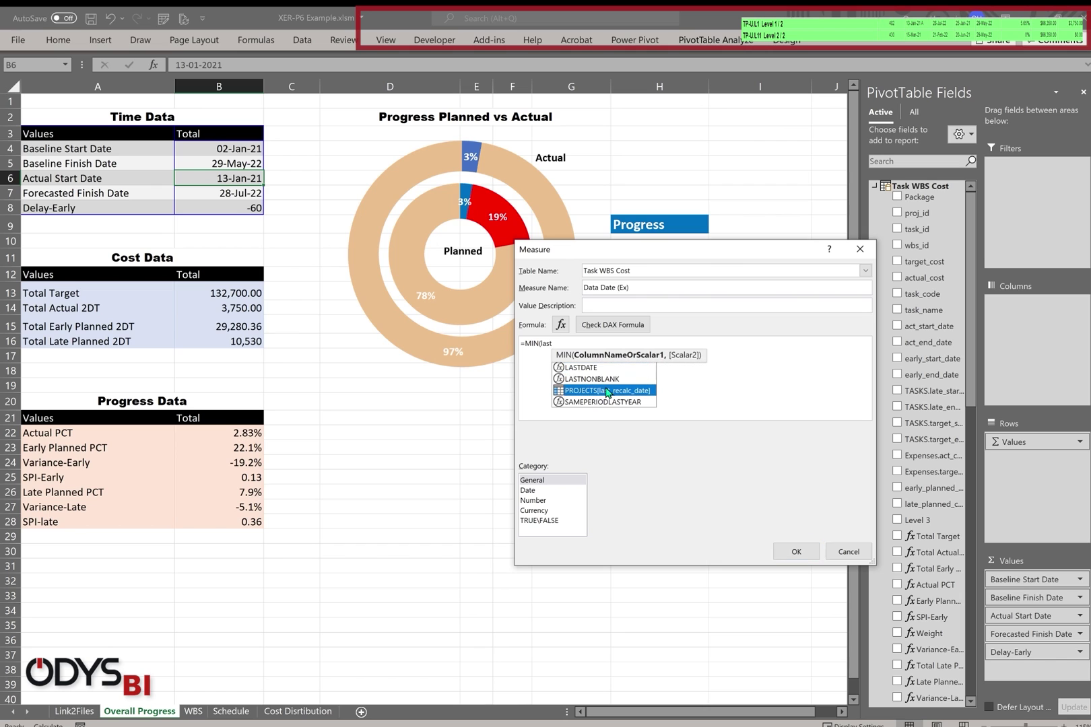
{"action": "key", "text": "Escape"}
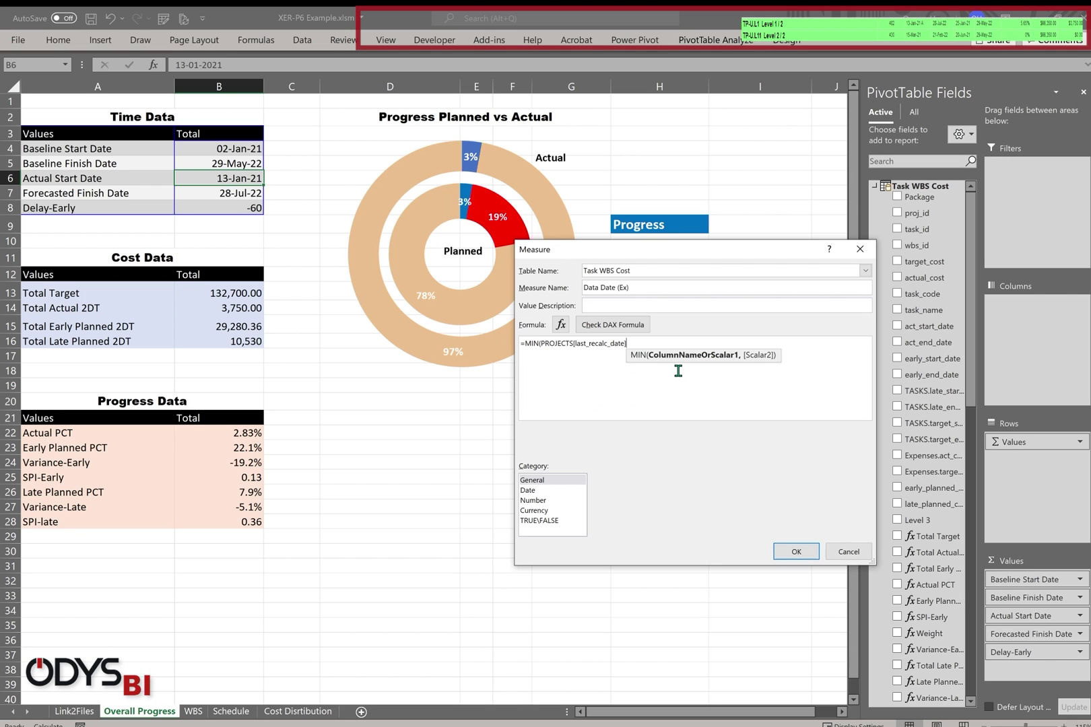
{"action": "type", "text": ")"}
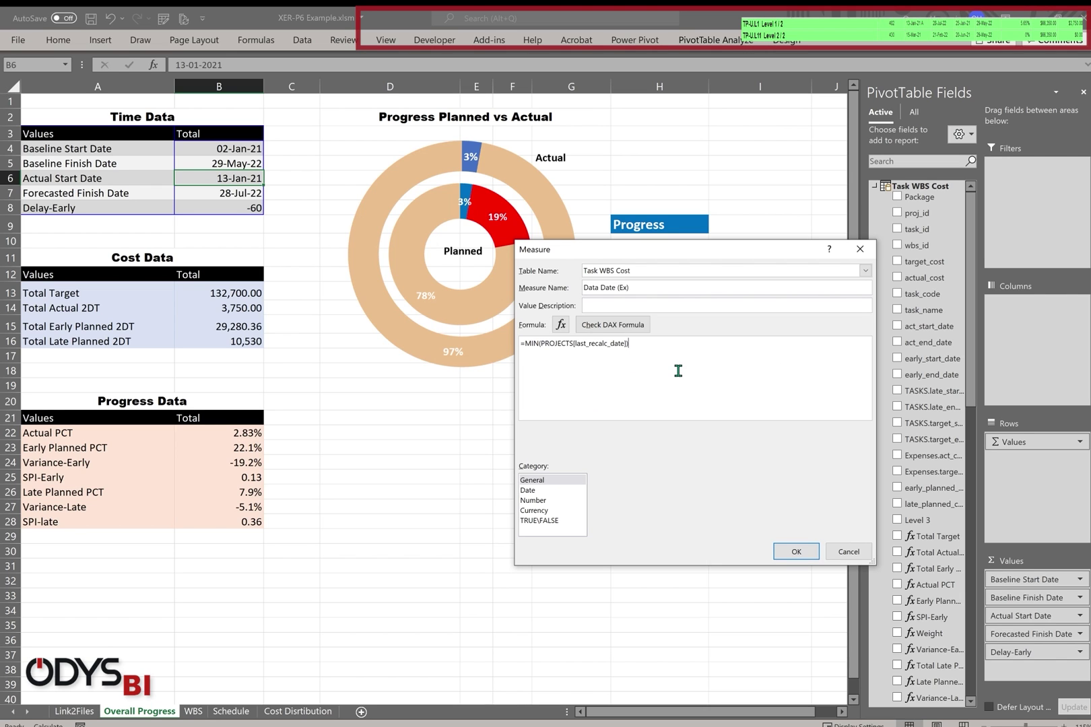
Check the formula and format the measure as a Date in 14-Mar-01 (dd-MMM-yy) style
{"action": "left_click", "coordinate": [639, 324]}
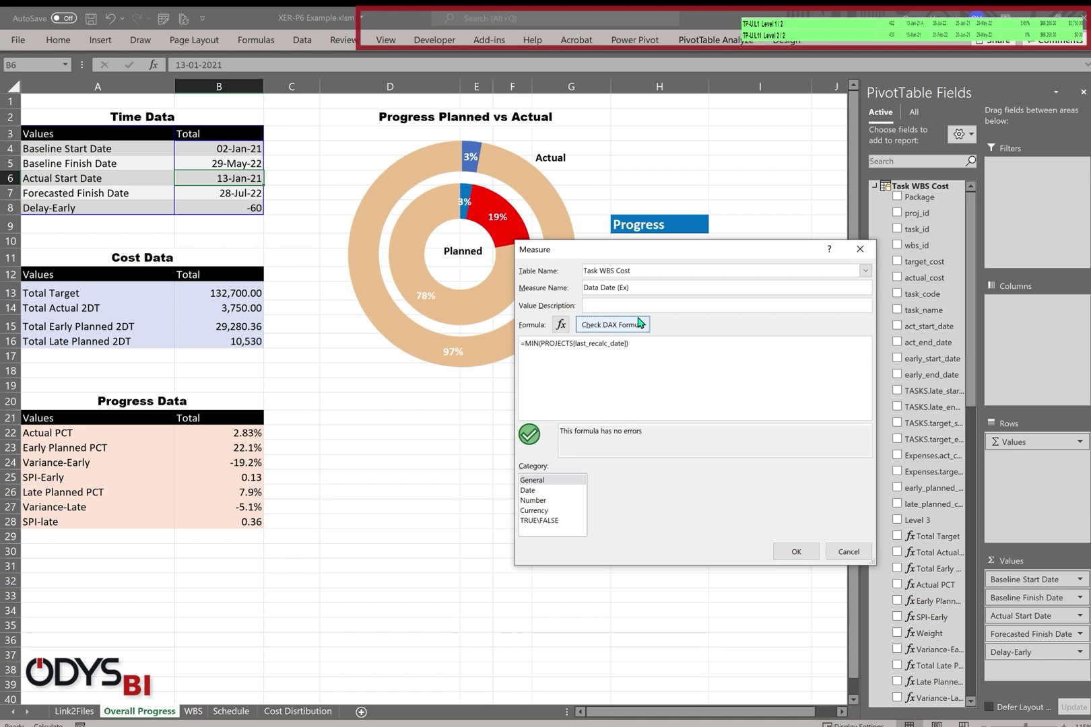
{"action": "left_click", "coordinate": [554, 490]}
{"action": "left_click", "coordinate": [781, 479]}
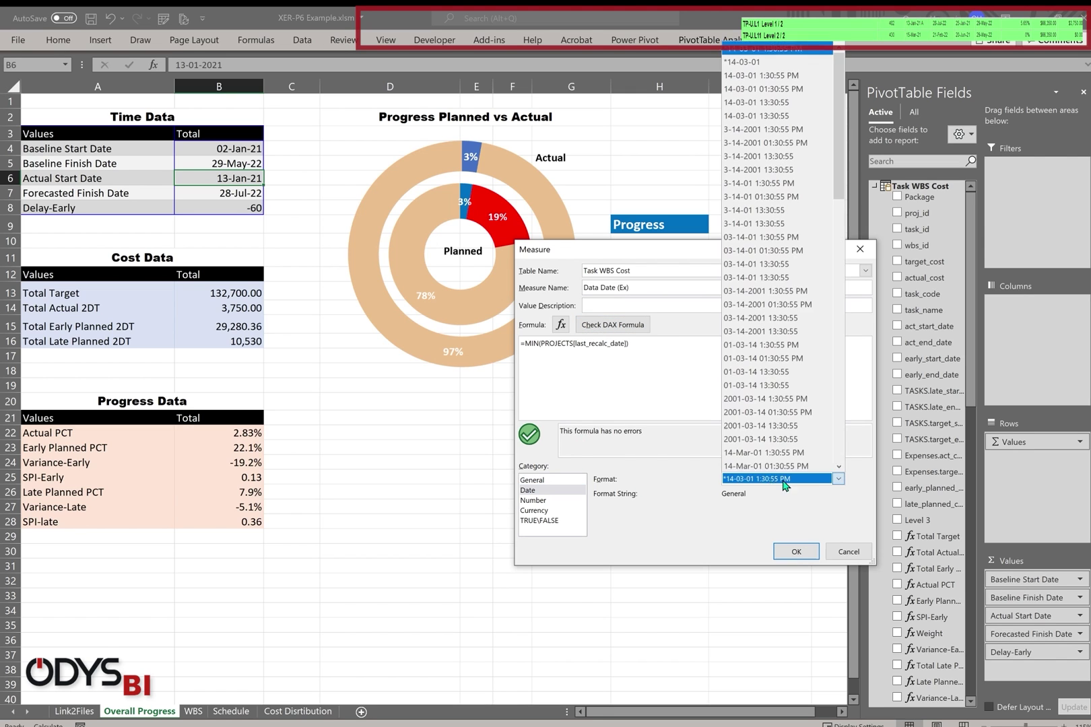
{"action": "scroll", "coordinate": [791, 443], "scroll_direction": "down", "scroll_amount": 6}
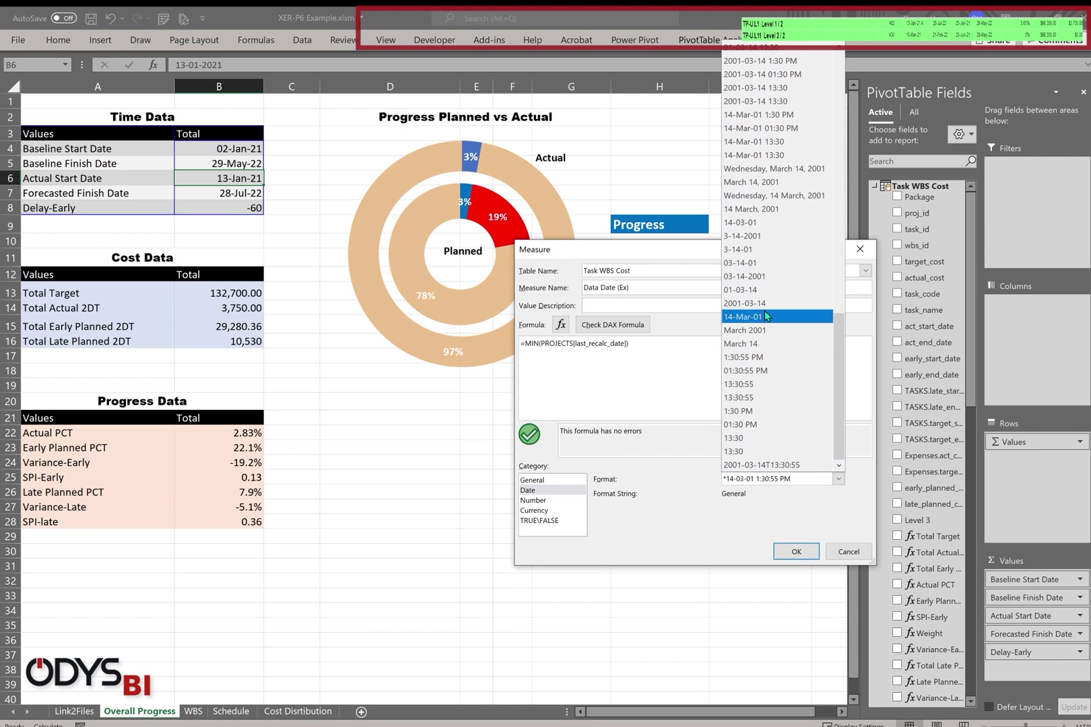
{"action": "left_click", "coordinate": [763, 308]}
{"action": "left_click", "coordinate": [797, 552]}
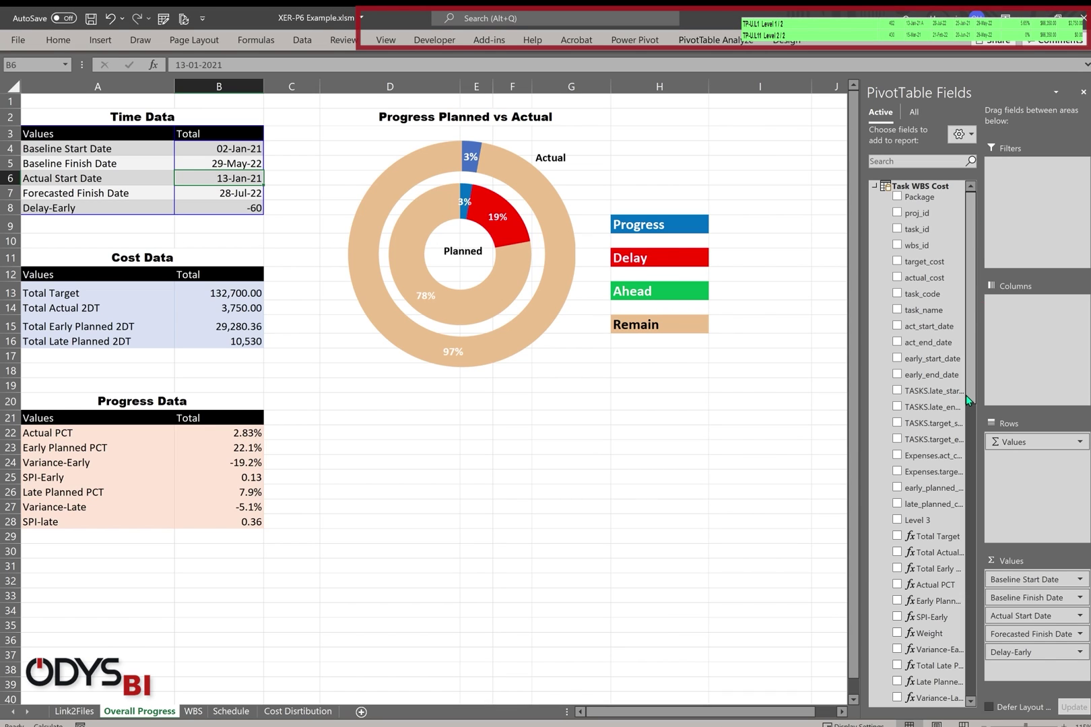
Add Data Date (Ex) to the pivot values, placing it atop the Time Data table
{"action": "scroll", "coordinate": [967, 185], "scroll_direction": "down", "scroll_amount": 15}
{"action": "scroll", "coordinate": [967, 185], "scroll_direction": "up", "scroll_amount": 2}
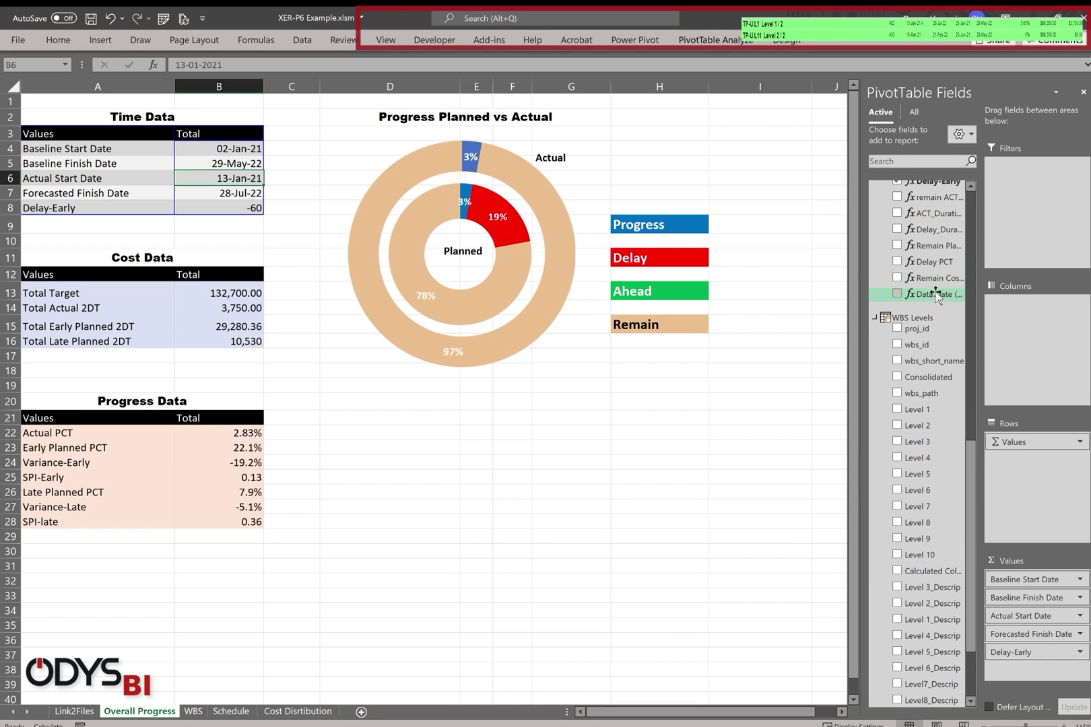
{"action": "left_click_drag", "start_coordinate": [935, 295], "coordinate": [1024, 579]}
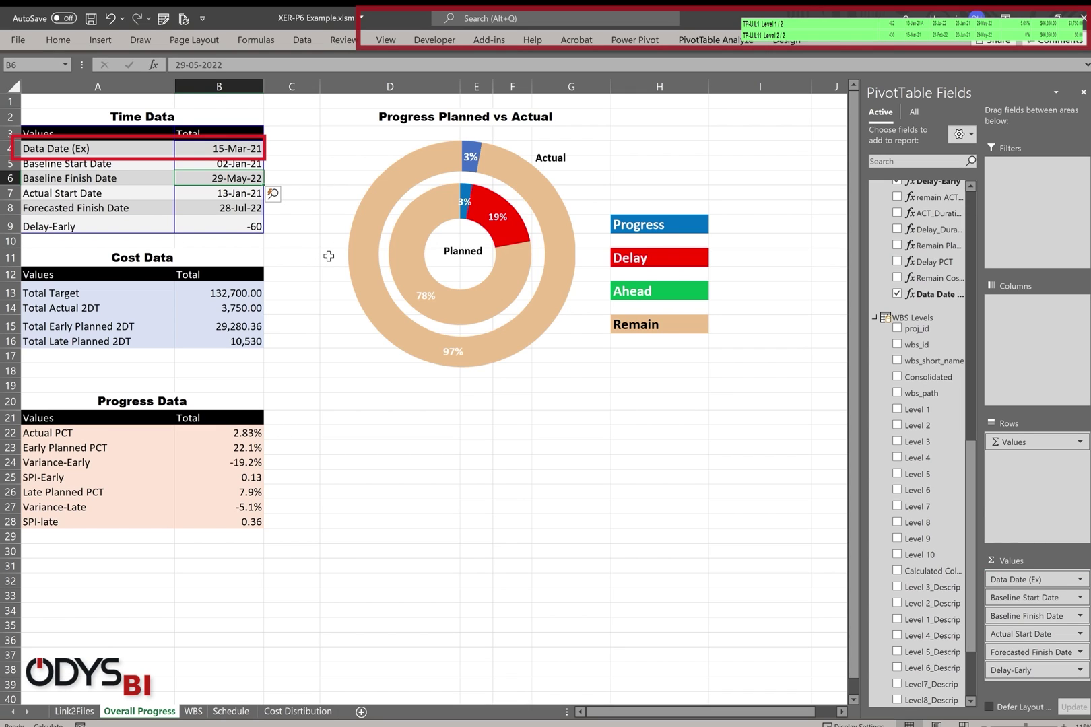
{"action": "left_click_drag", "start_coordinate": [199, 149], "coordinate": [137, 148]}
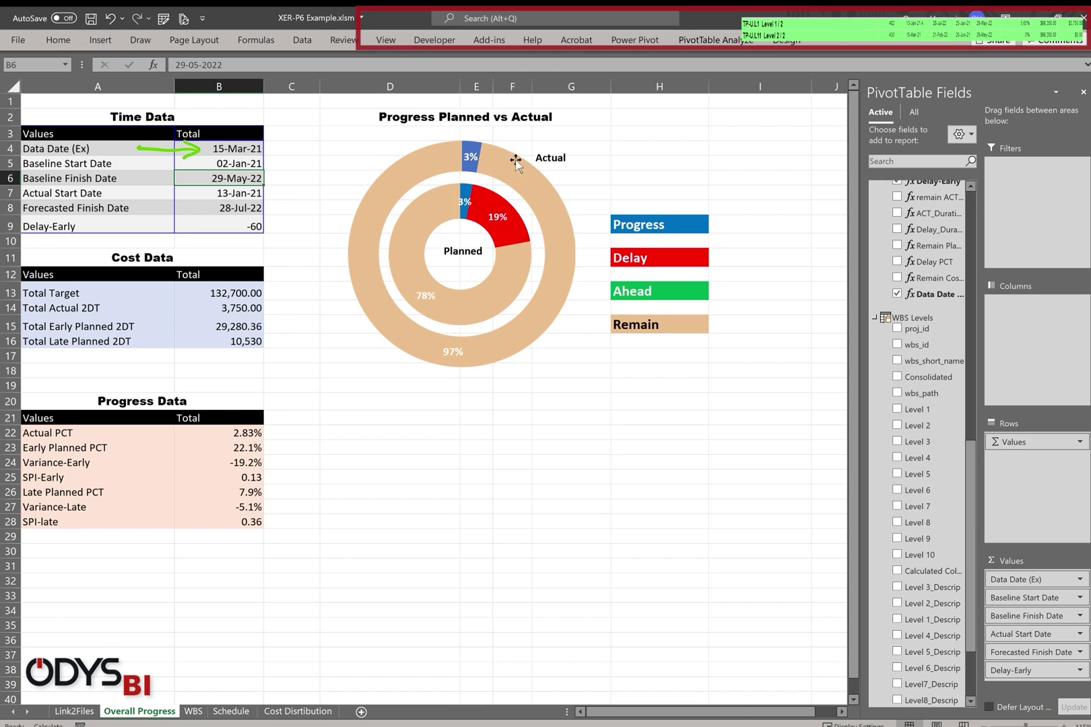
Insert a data-model PivotChart and PivotTable at E23 and change the chart to a pie
{"action": "left_click", "coordinate": [476, 447]}
{"action": "left_click", "coordinate": [100, 41]}
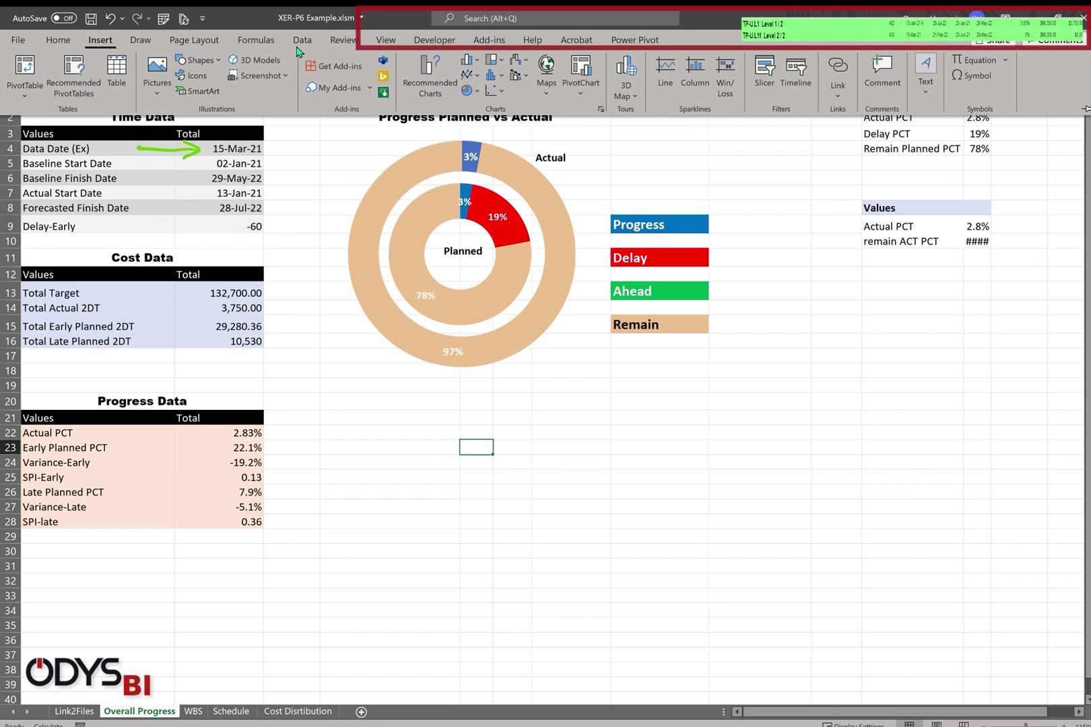
{"action": "left_click", "coordinate": [594, 96]}
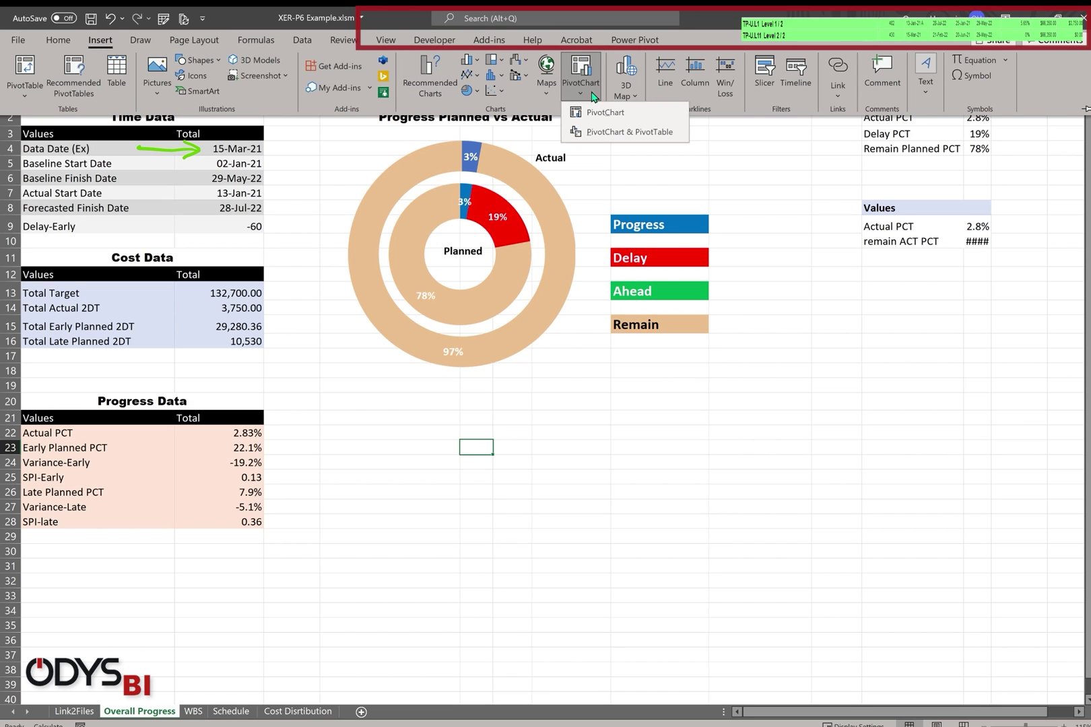
{"action": "left_click", "coordinate": [600, 133]}
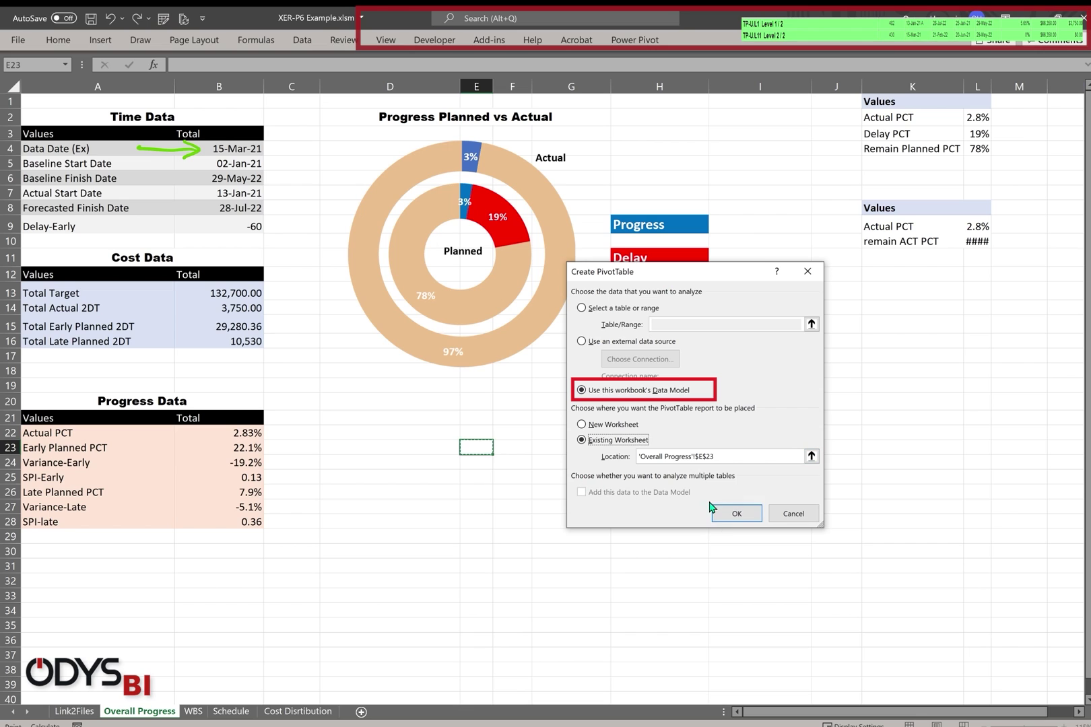
{"action": "left_click", "coordinate": [734, 514]}
{"action": "left_click", "coordinate": [776, 41]}
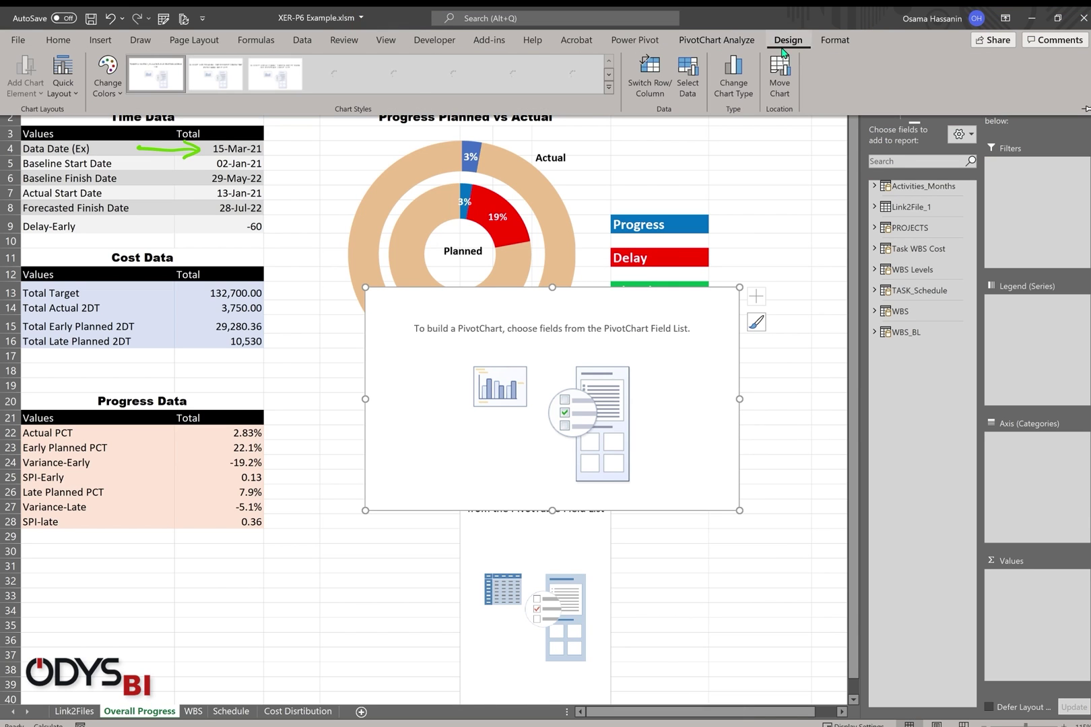
{"action": "left_click", "coordinate": [745, 86]}
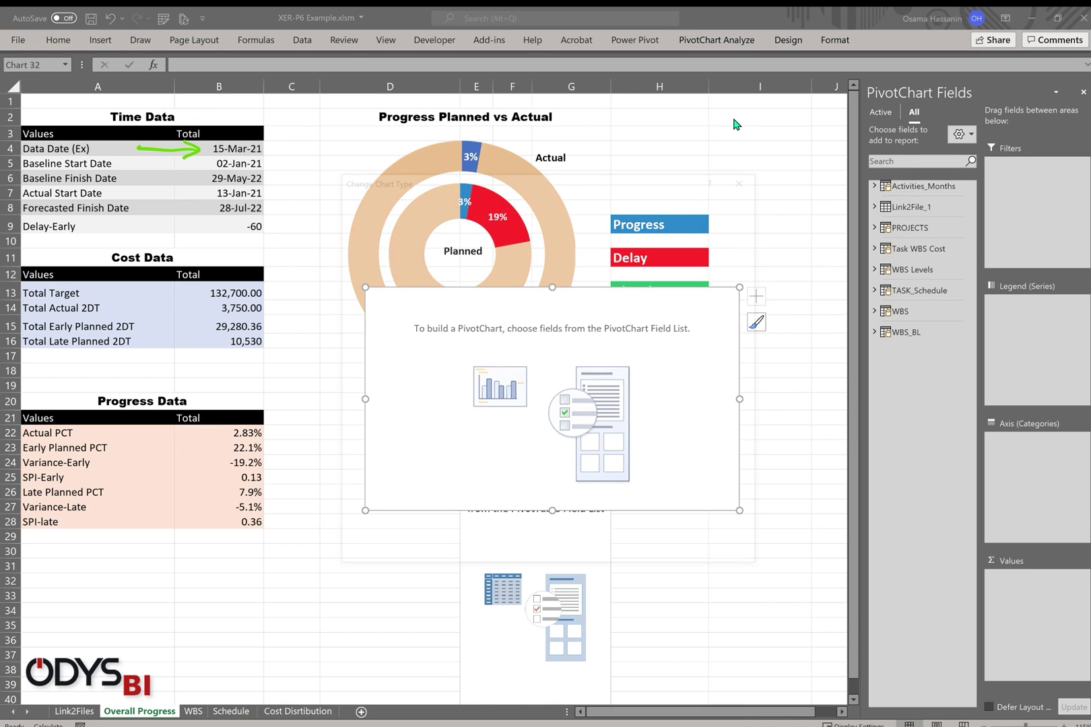
{"action": "left_click", "coordinate": [367, 282]}
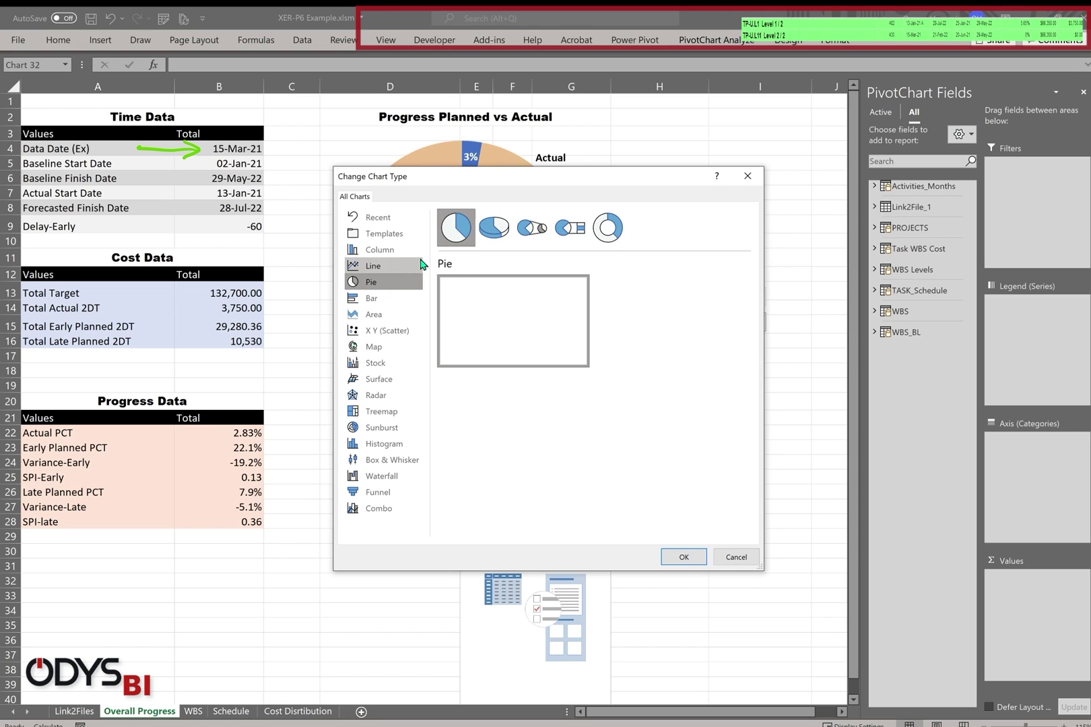
{"action": "left_click", "coordinate": [683, 557]}
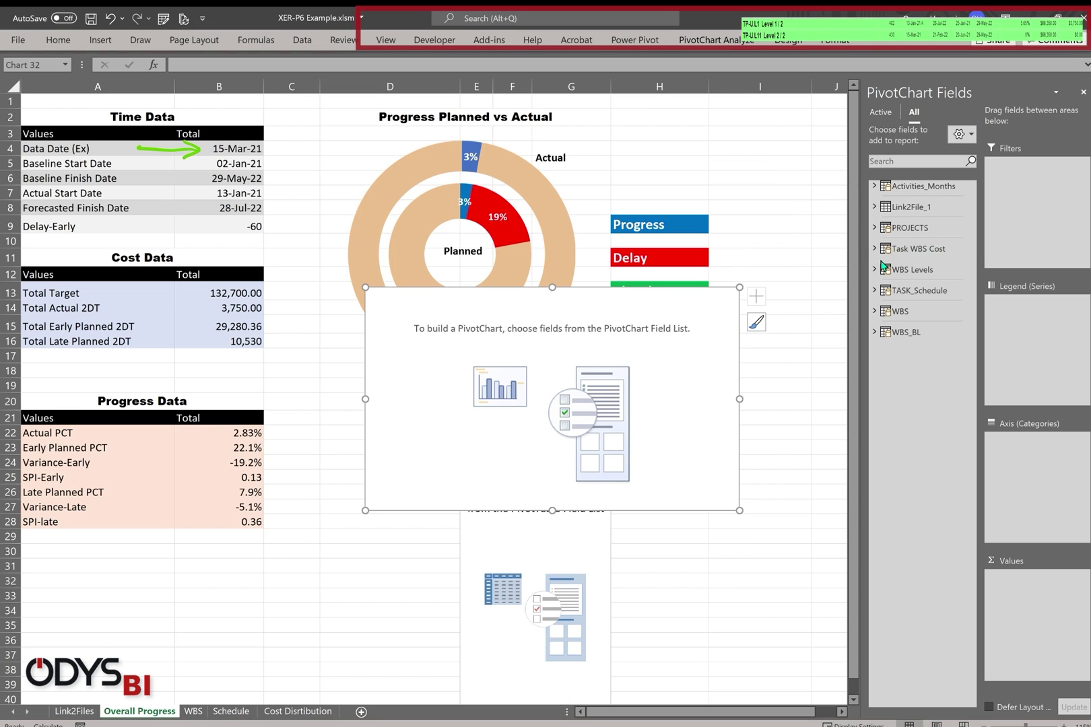
Create the Actual Progress (ex) measure as sum(actual_cost)/sum(target_cost) on Task WBS Cost
{"action": "left_click", "coordinate": [875, 249]}
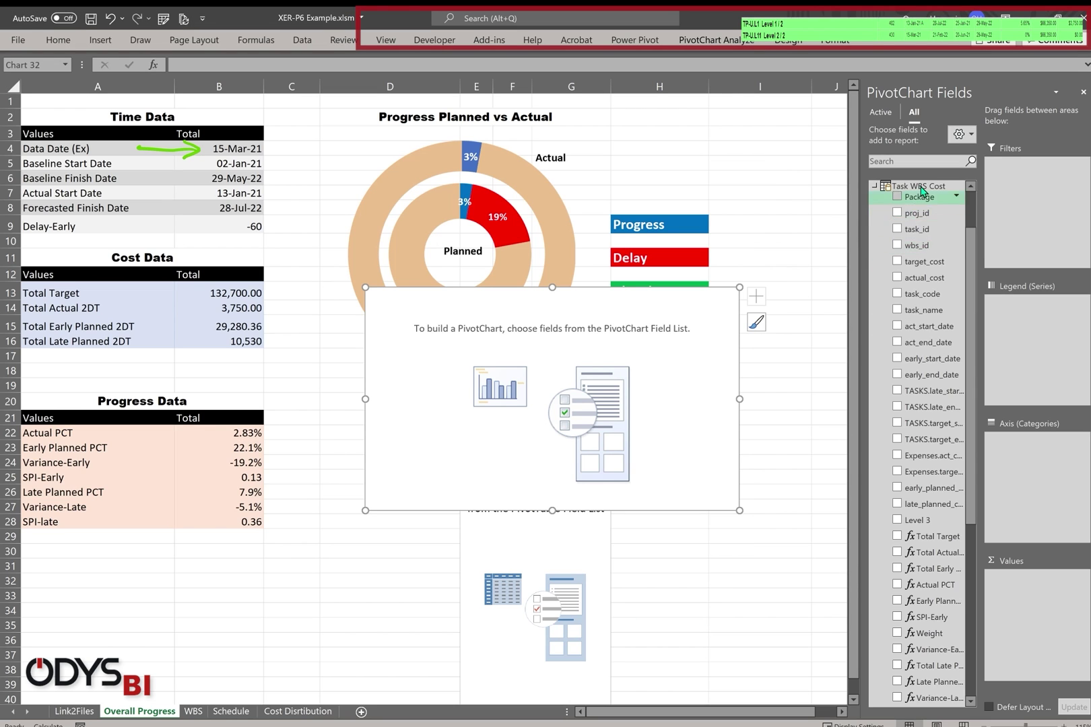
{"action": "right_click", "coordinate": [921, 186]}
{"action": "left_click", "coordinate": [946, 191]}
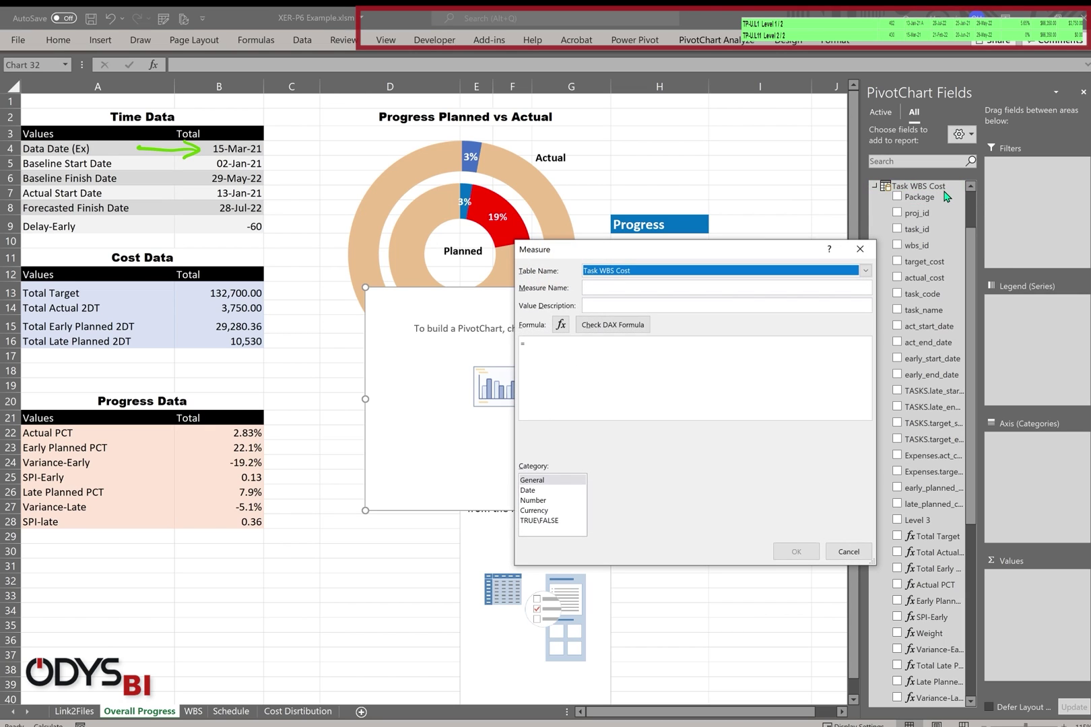
{"action": "left_click", "coordinate": [588, 287]}
{"action": "type", "text": "Actual Progress (ex"}
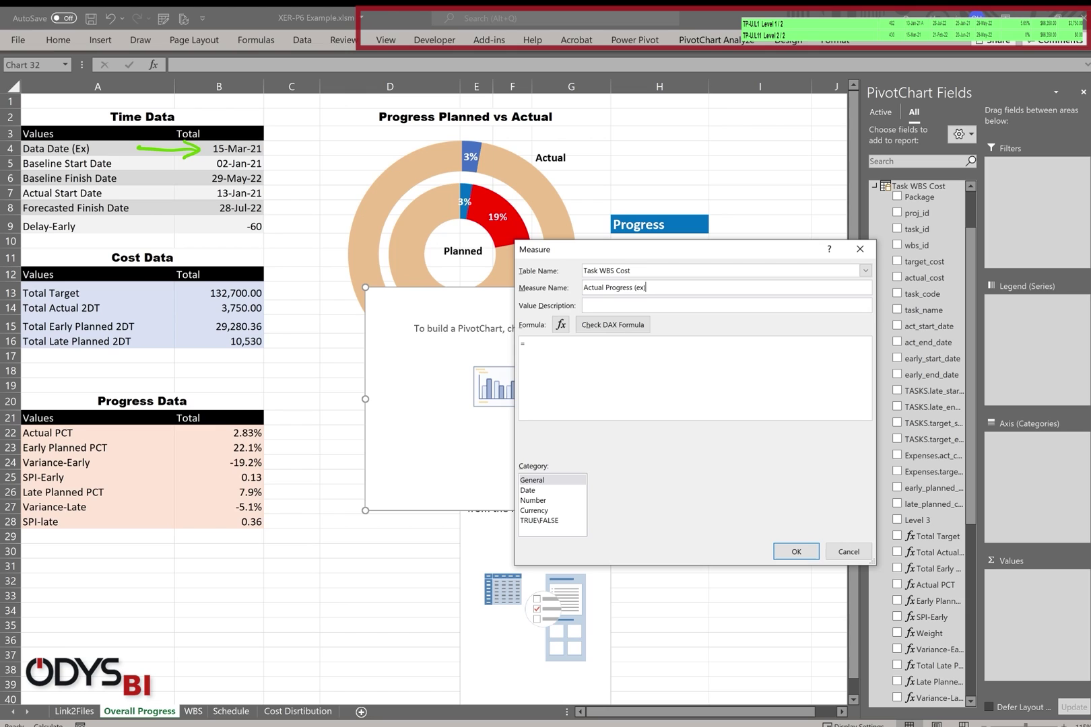
{"action": "left_click", "coordinate": [578, 357]}
{"action": "type", "text": "sum"}
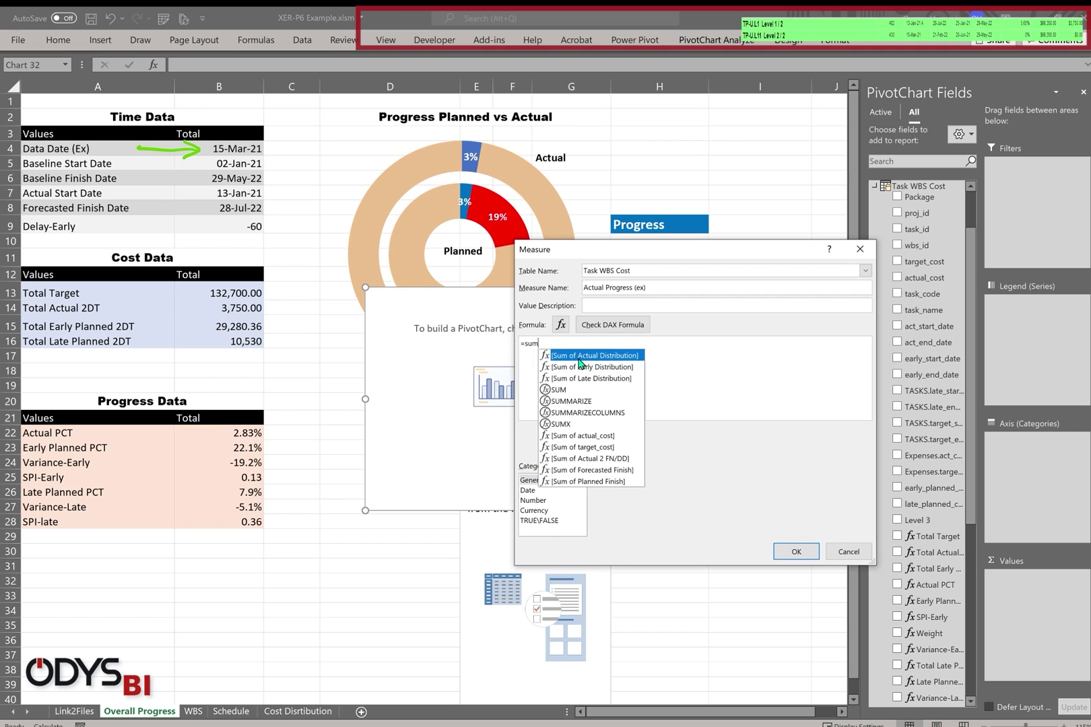
{"action": "type", "text": "(Actul"}
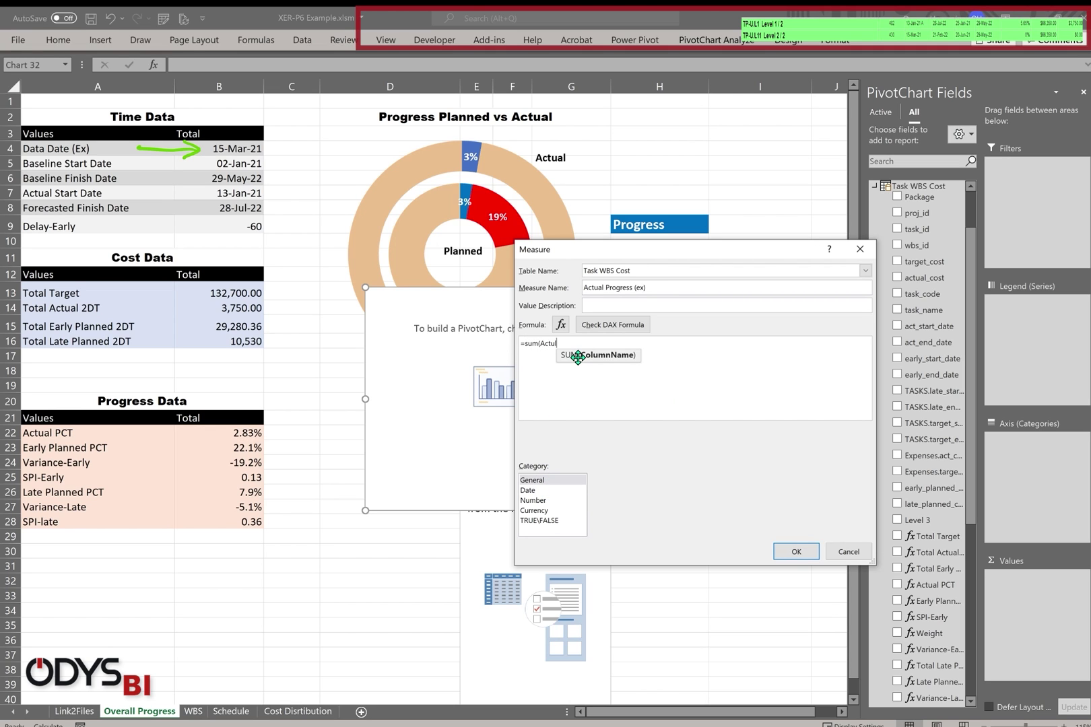
{"action": "key", "text": "BackSpace"}
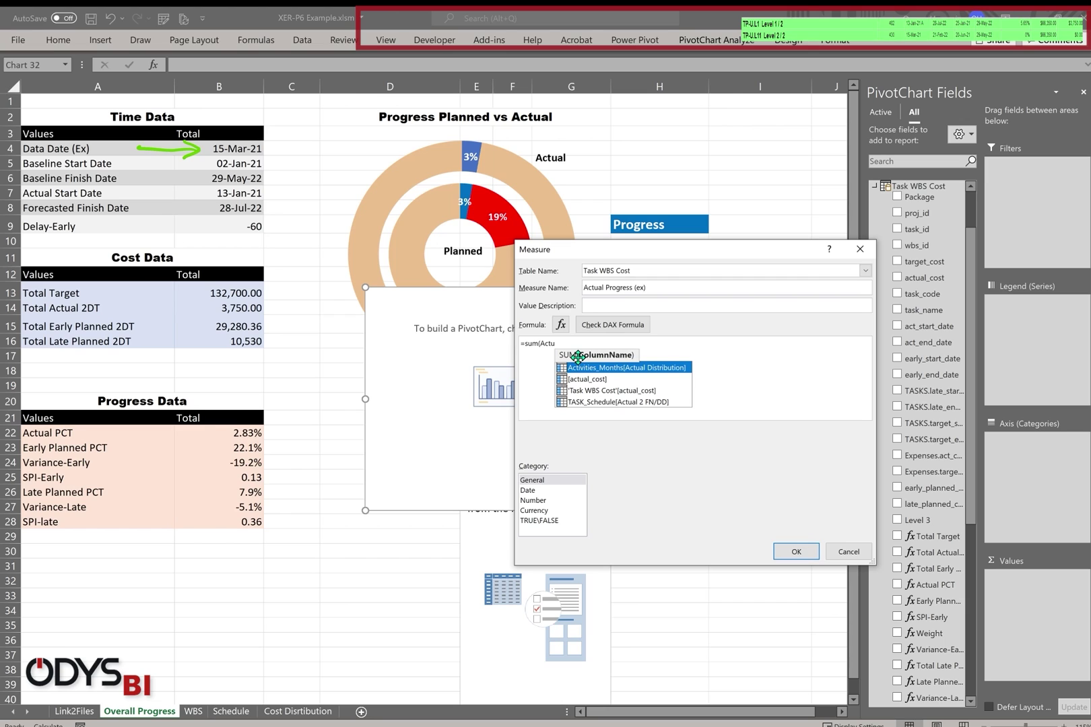
{"action": "double_click", "coordinate": [620, 392]}
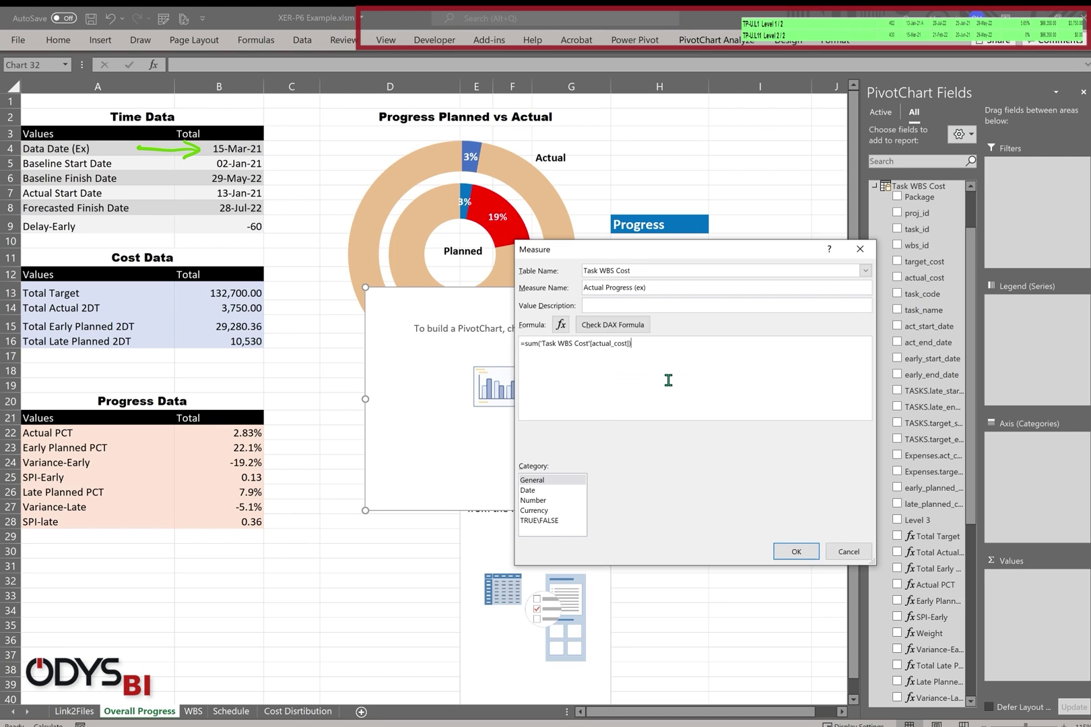
{"action": "type", "text": ")/sum("}
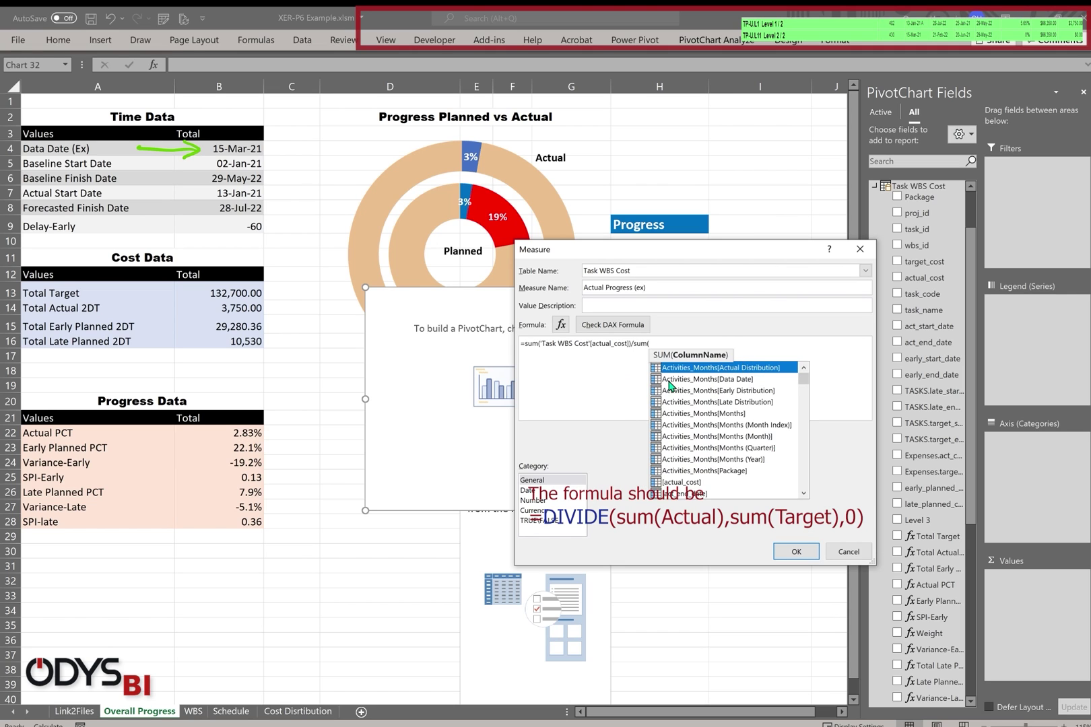
{"action": "type", "text": "targ"}
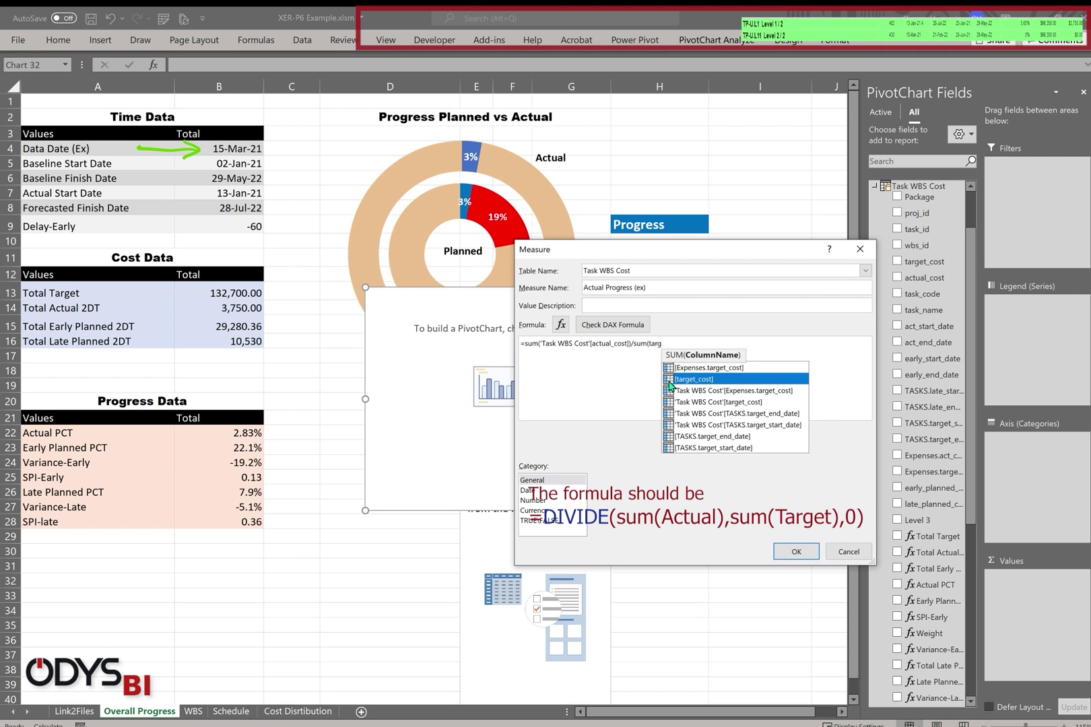
{"action": "double_click", "coordinate": [733, 403]}
{"action": "type", "text": ")"}
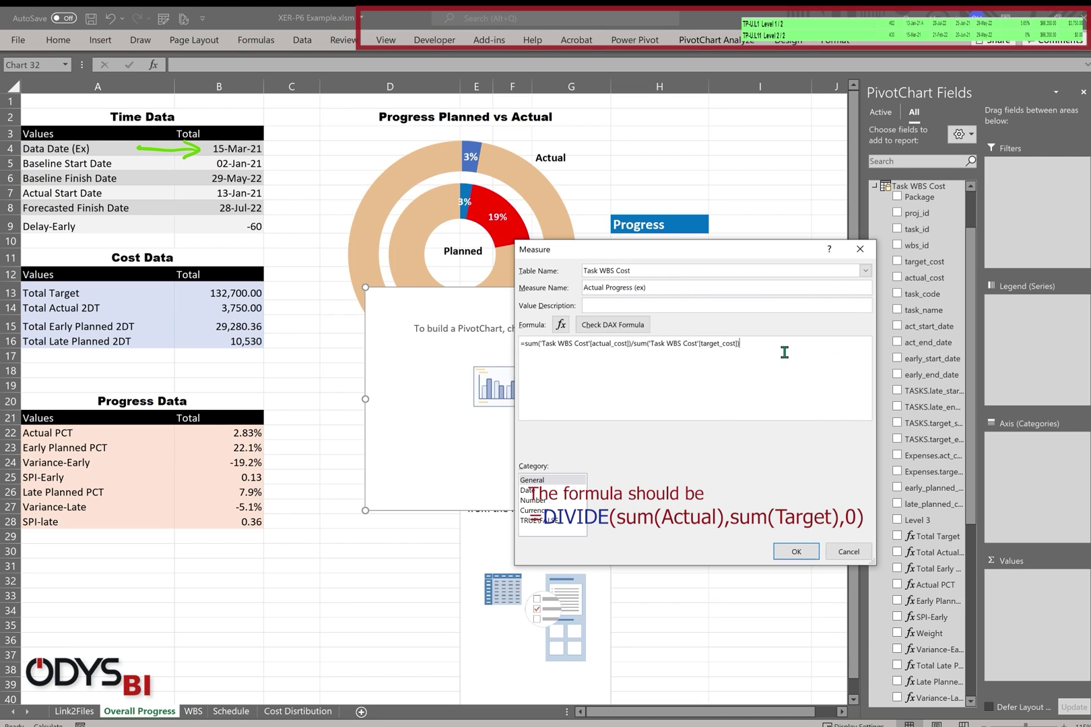
Check the formula and format the measure as Percentage with 1 decimal place
{"action": "left_click", "coordinate": [604, 329]}
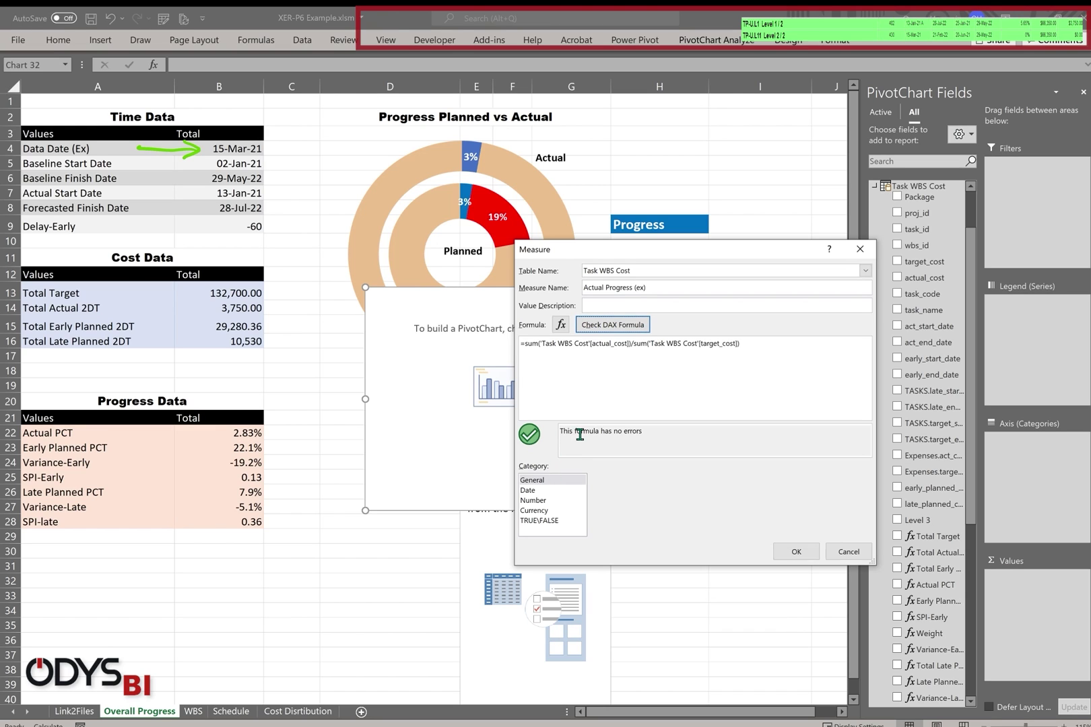
{"action": "left_click", "coordinate": [560, 501]}
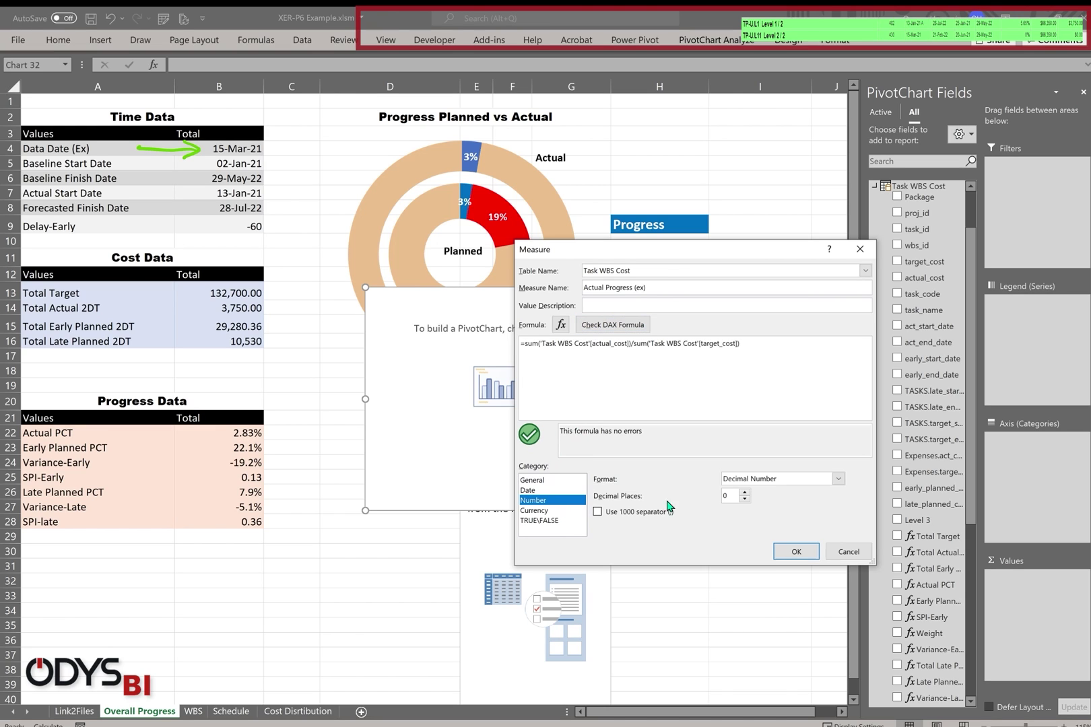
{"action": "left_click", "coordinate": [775, 480]}
{"action": "left_click", "coordinate": [768, 513]}
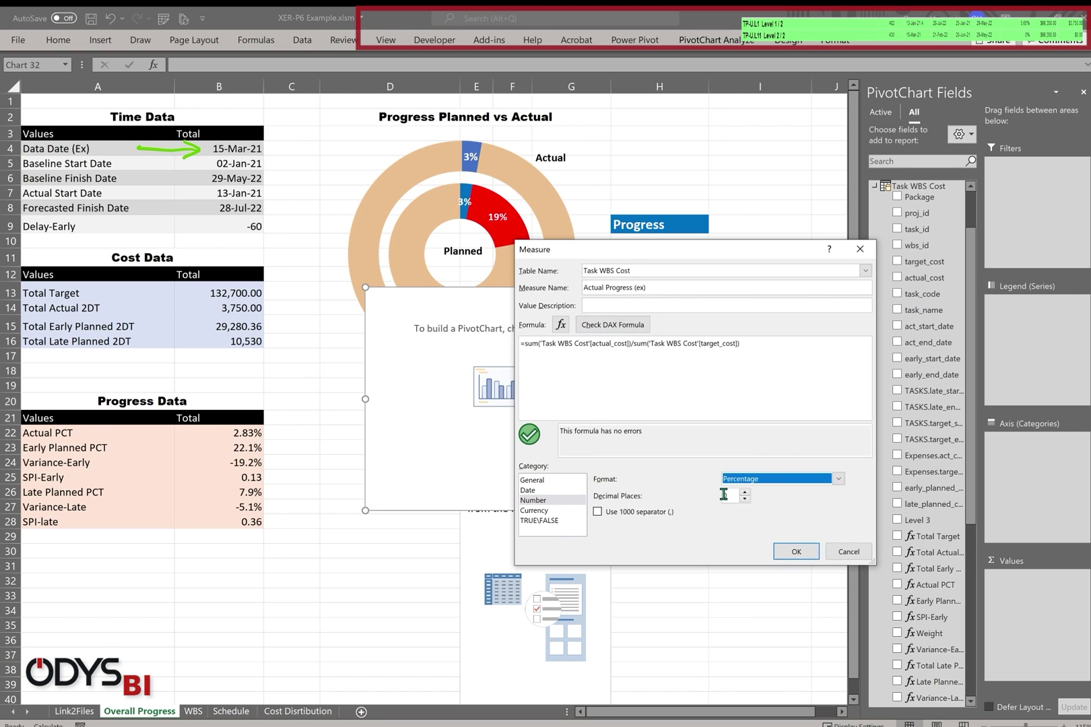
{"action": "left_click", "coordinate": [744, 499]}
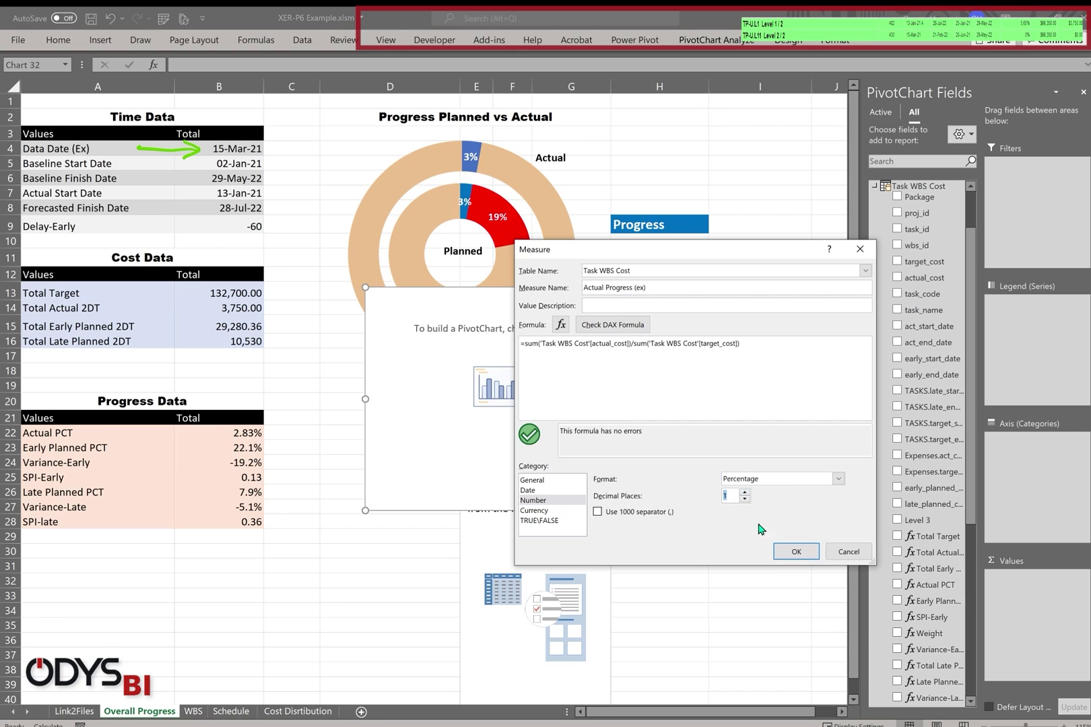
{"action": "left_click", "coordinate": [808, 555]}
Add Actual Progress (ex) to the PivotChart values, showing 2.8%
{"action": "left_click_drag", "start_coordinate": [967, 243], "coordinate": [969, 345]}
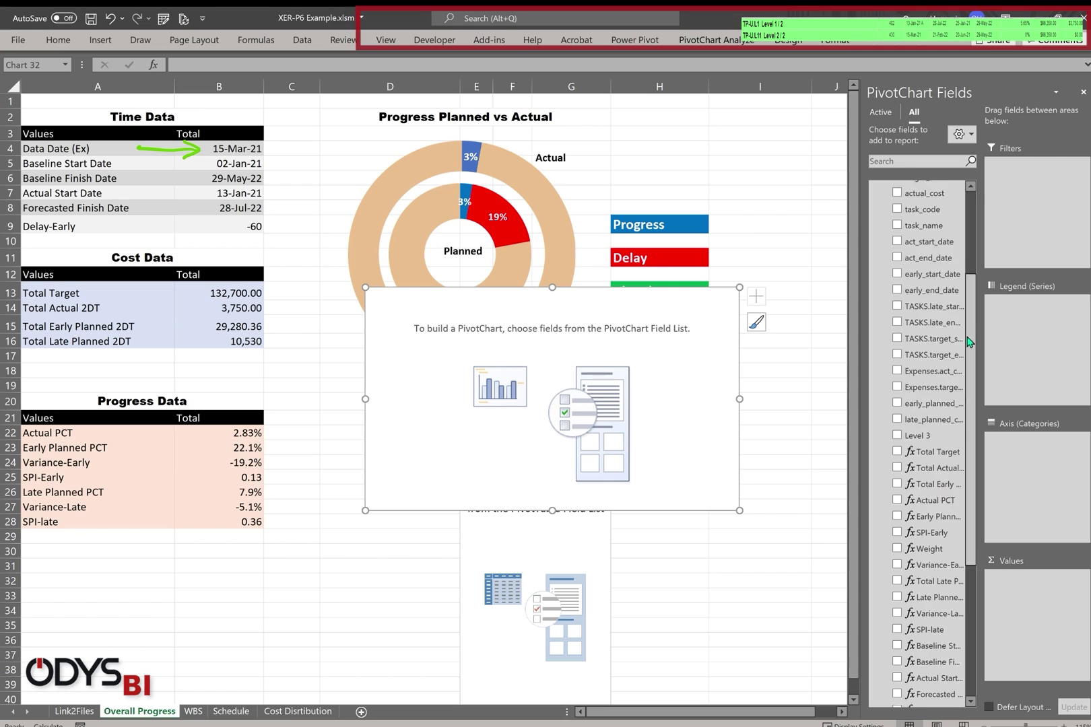
{"action": "scroll", "coordinate": [925, 424], "scroll_direction": "down", "scroll_amount": 3}
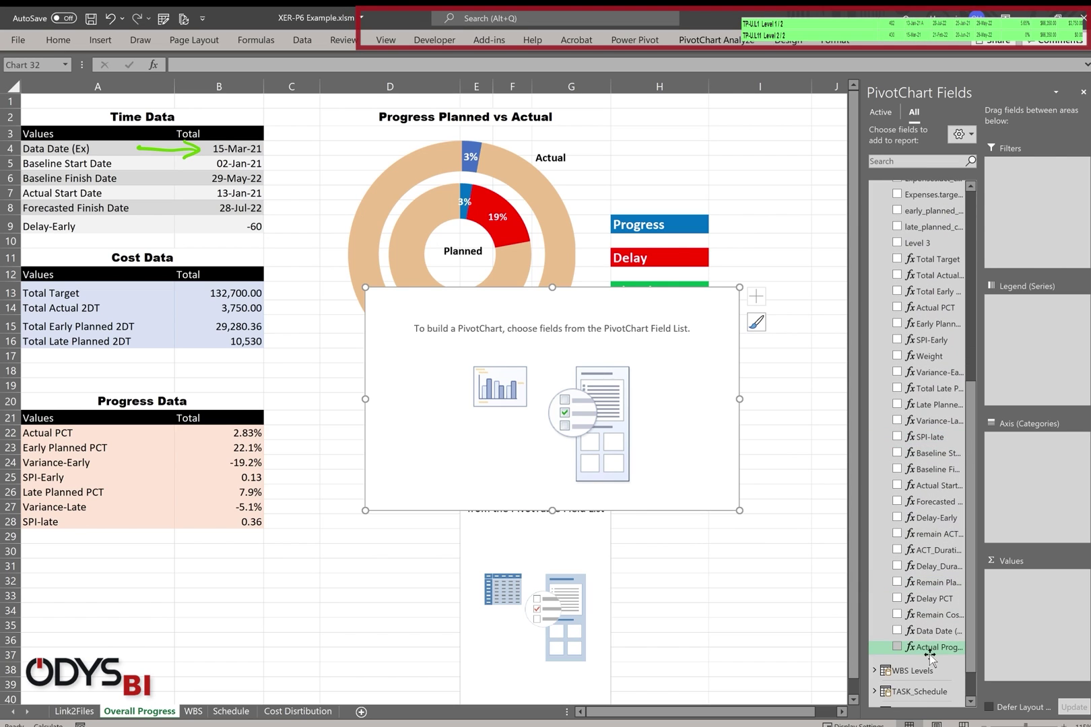
{"action": "left_click_drag", "start_coordinate": [929, 656], "coordinate": [1035, 596]}
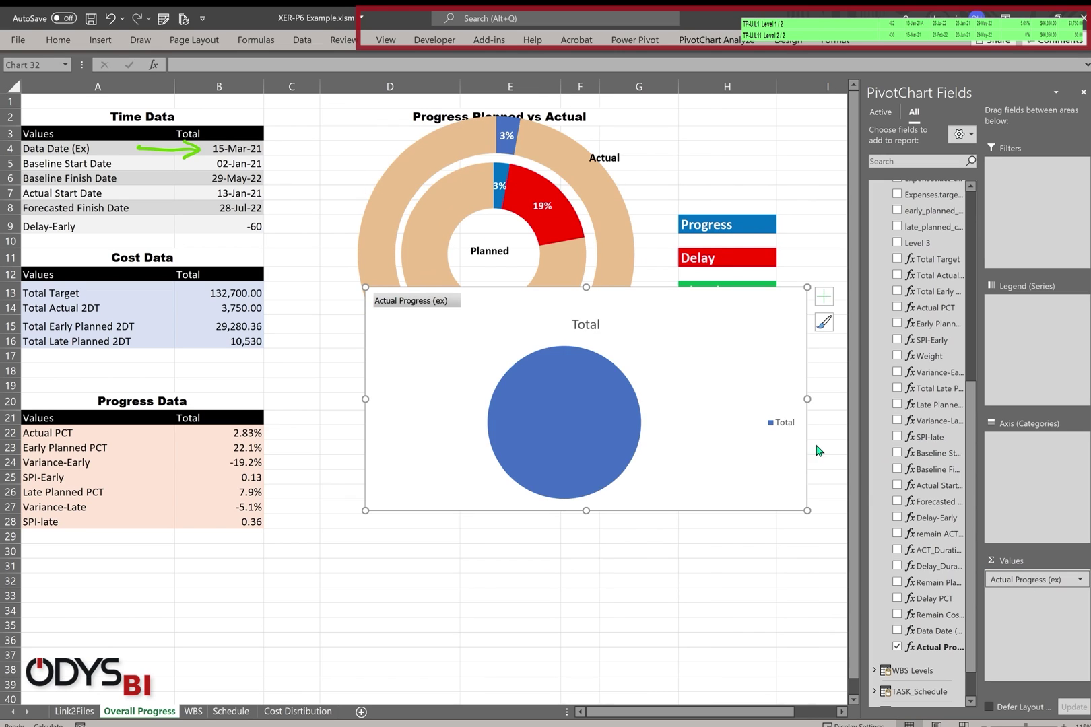
Move the pie chart down below the pivot table and deselect it
{"action": "mouse_move", "coordinate": [604, 287]}
{"action": "left_mouse_down"}
{"action": "mouse_move", "coordinate": [533, 443]}
{"action": "mouse_move", "coordinate": [585, 484]}
{"action": "left_mouse_up"}
{"action": "scroll", "coordinate": [680, 414], "scroll_direction": "down", "scroll_amount": 3}
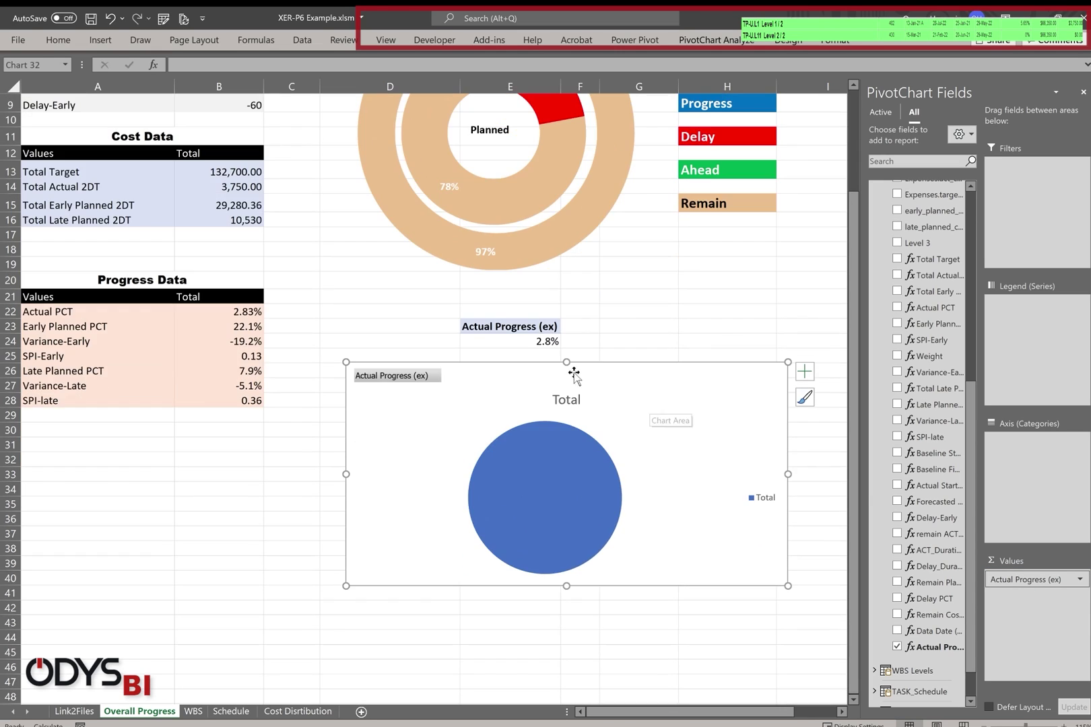
{"action": "left_click_drag", "start_coordinate": [569, 361], "coordinate": [560, 396]}
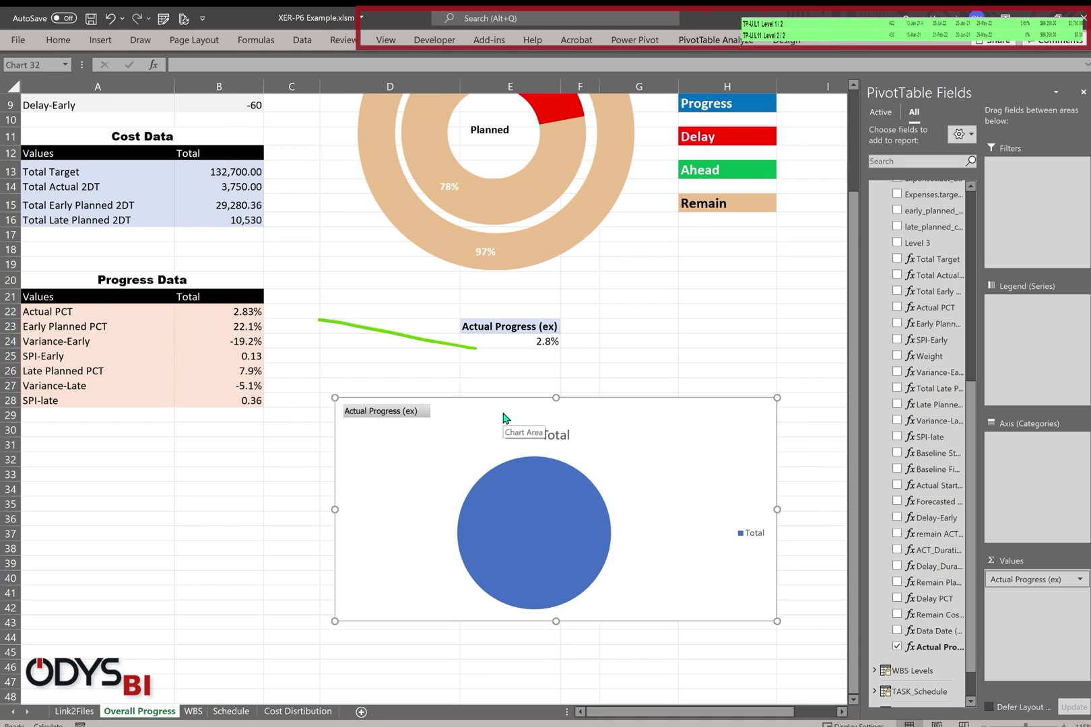
{"action": "key", "text": "Escape"}
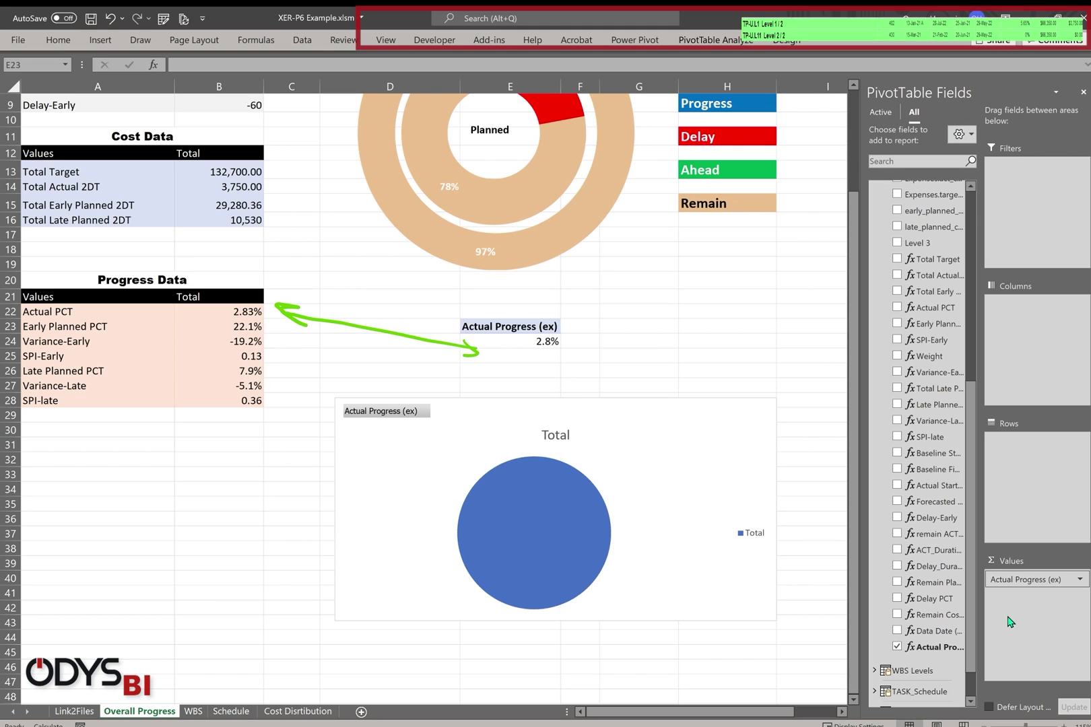
{"action": "left_click_drag", "start_coordinate": [969, 404], "coordinate": [971, 199]}
Create the Actual Progress - Remain measure with formula =1-[Actual Progress (ex)]
{"action": "right_click", "coordinate": [923, 249]}
{"action": "left_click", "coordinate": [949, 254]}
{"action": "left_click", "coordinate": [611, 288]}
{"action": "type", "text": "Actual "}
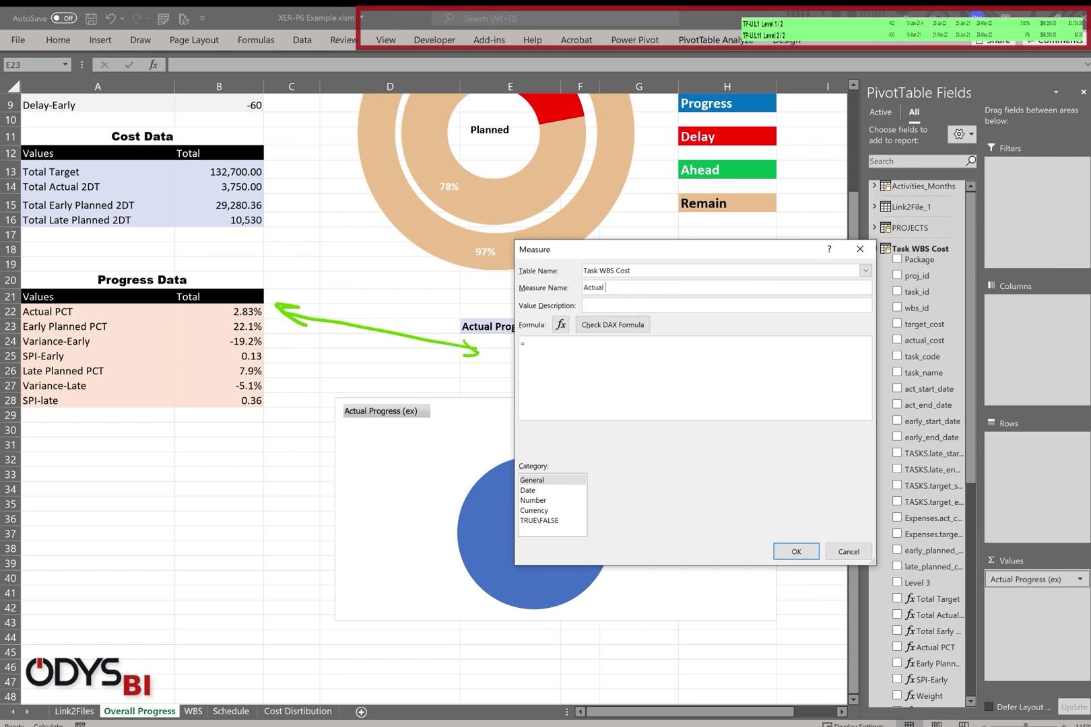
{"action": "type", "text": "Progress - Remain (ex"}
{"action": "left_click", "coordinate": [565, 347]}
{"action": "type", "text": "1-[ac"}
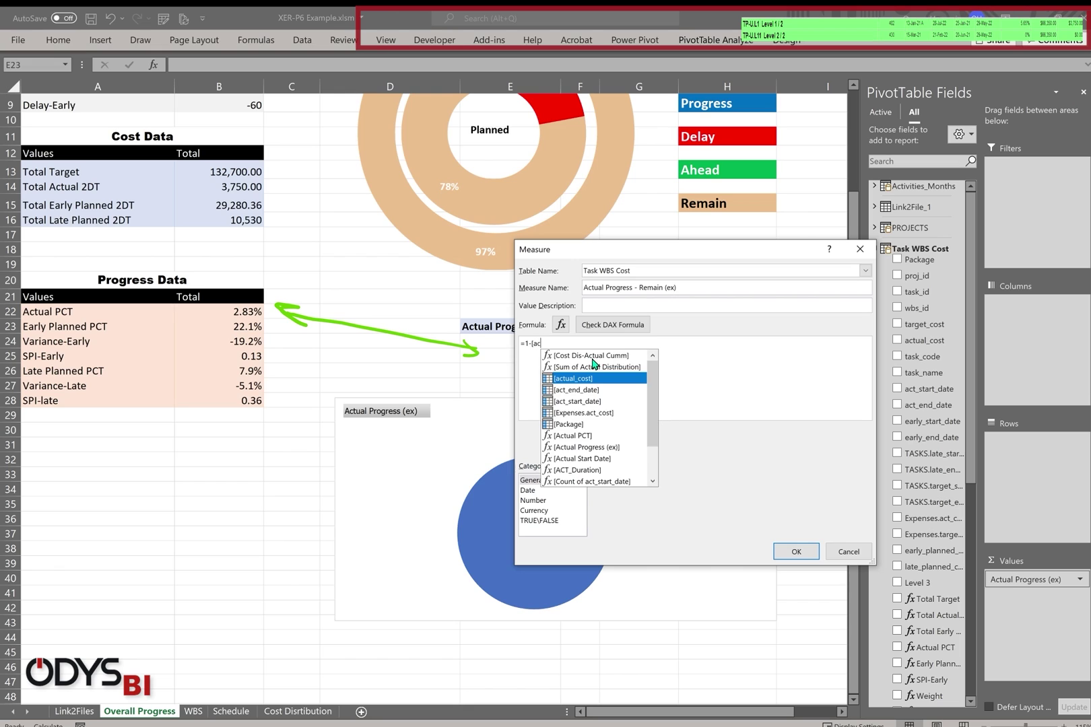
{"action": "double_click", "coordinate": [599, 449]}
{"action": "left_click", "coordinate": [589, 325]}
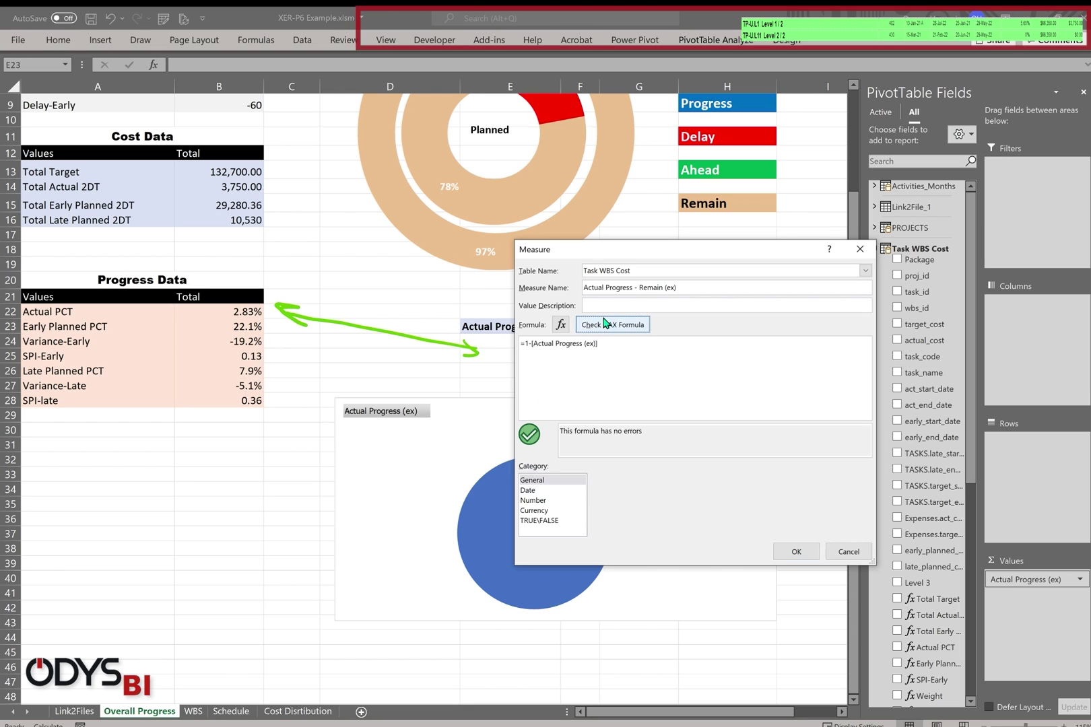
Format the remain measure as Percentage with 1 decimal place
{"action": "left_click", "coordinate": [551, 501]}
{"action": "left_click", "coordinate": [774, 479]}
{"action": "left_click", "coordinate": [767, 521]}
{"action": "left_click", "coordinate": [745, 493]}
{"action": "left_click", "coordinate": [745, 500]}
{"action": "left_click", "coordinate": [745, 499]}
{"action": "left_click", "coordinate": [781, 551]}
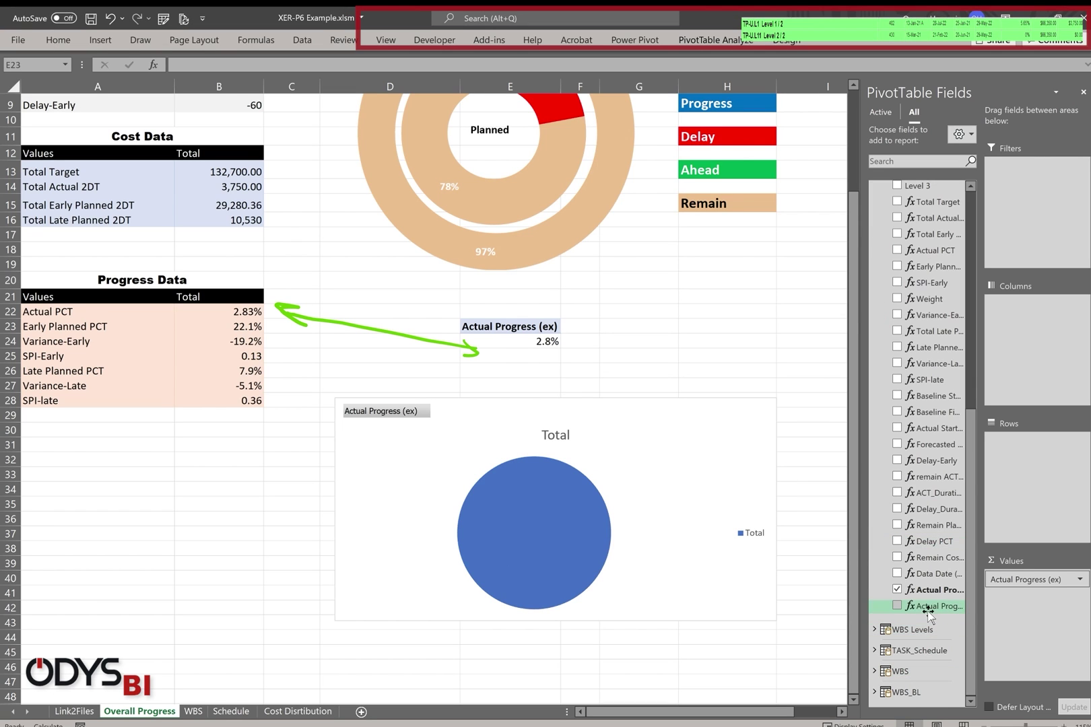
Add the remain measure to values, move Σ Values to Rows, and add pie data labels
{"action": "left_click_drag", "start_coordinate": [932, 606], "coordinate": [1052, 603]}
{"action": "left_click_drag", "start_coordinate": [1016, 311], "coordinate": [1031, 445]}
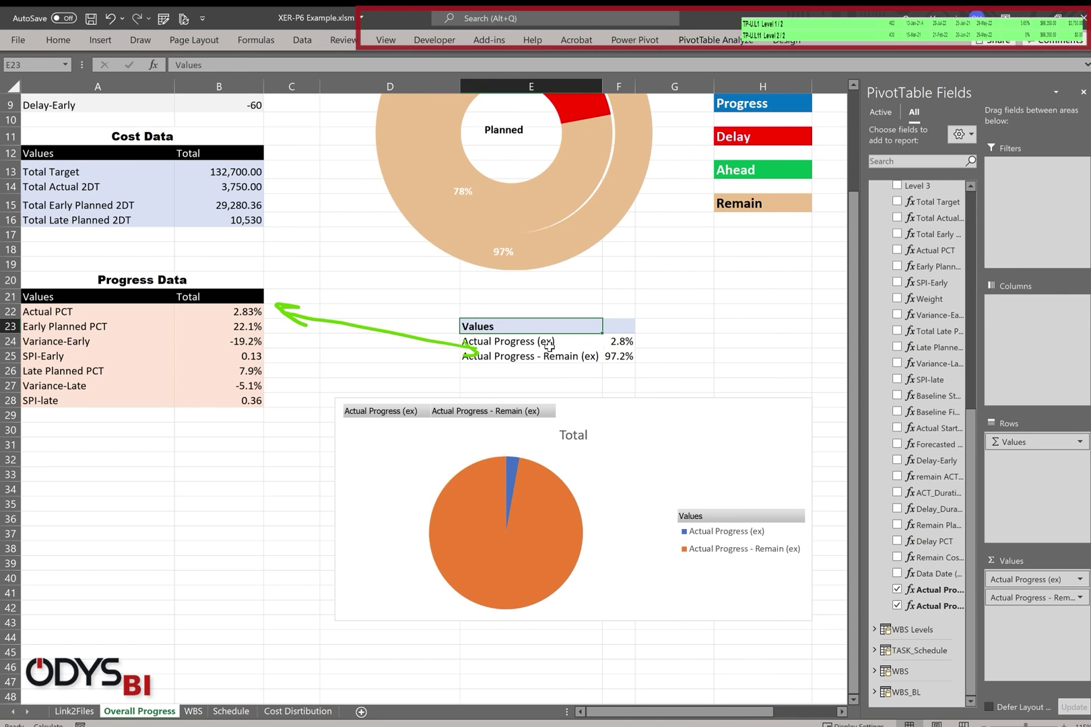
{"action": "left_click", "coordinate": [547, 341]}
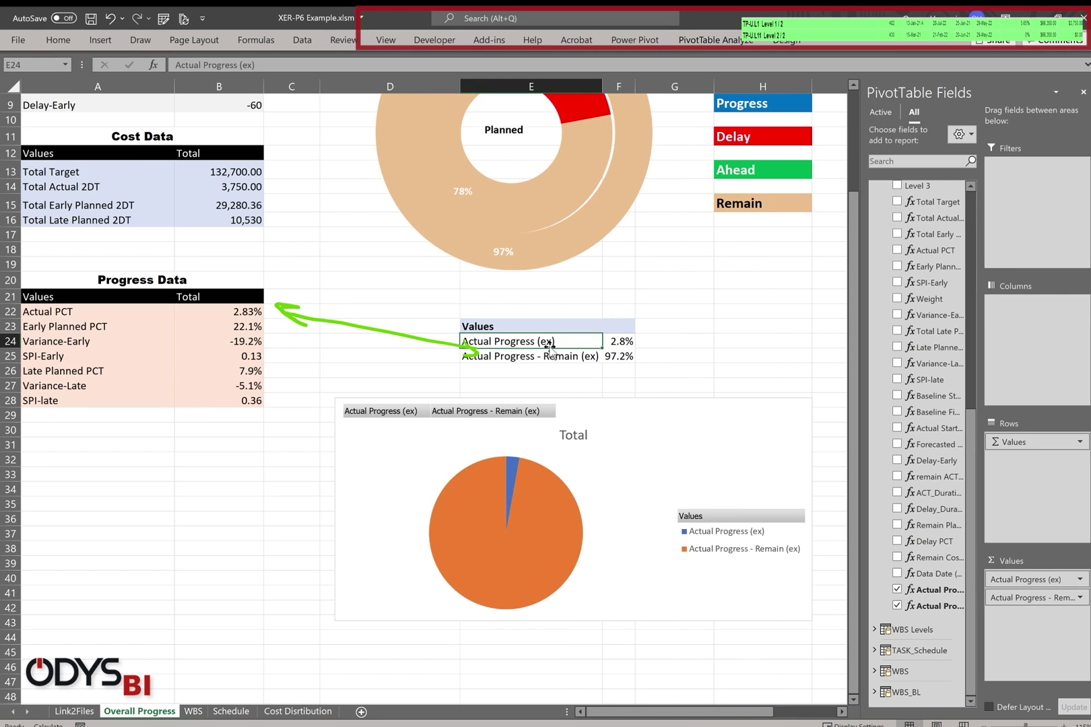
{"action": "left_click", "coordinate": [625, 342]}
{"action": "left_click", "coordinate": [555, 359]}
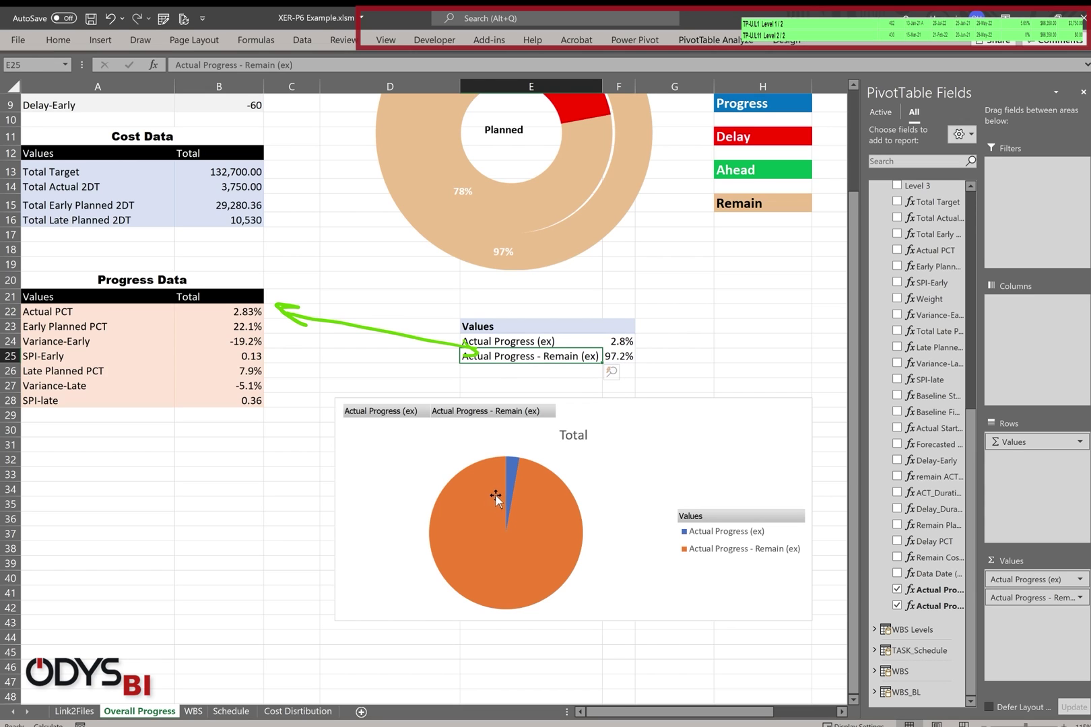
{"action": "right_click", "coordinate": [517, 502]}
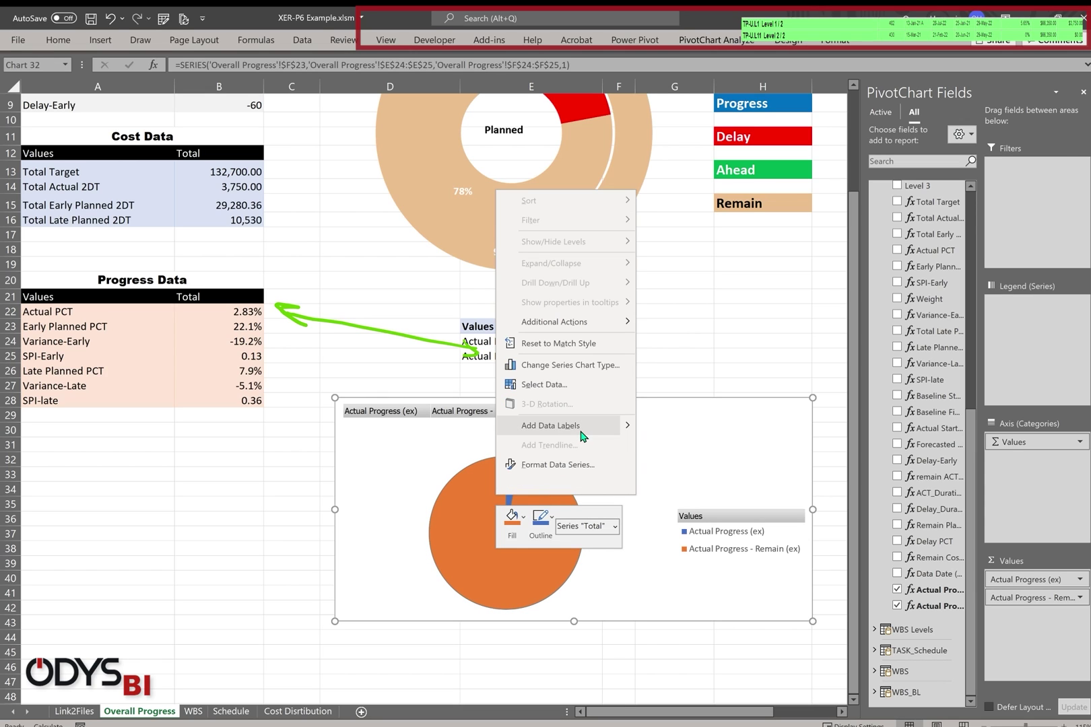
{"action": "left_click", "coordinate": [581, 439]}
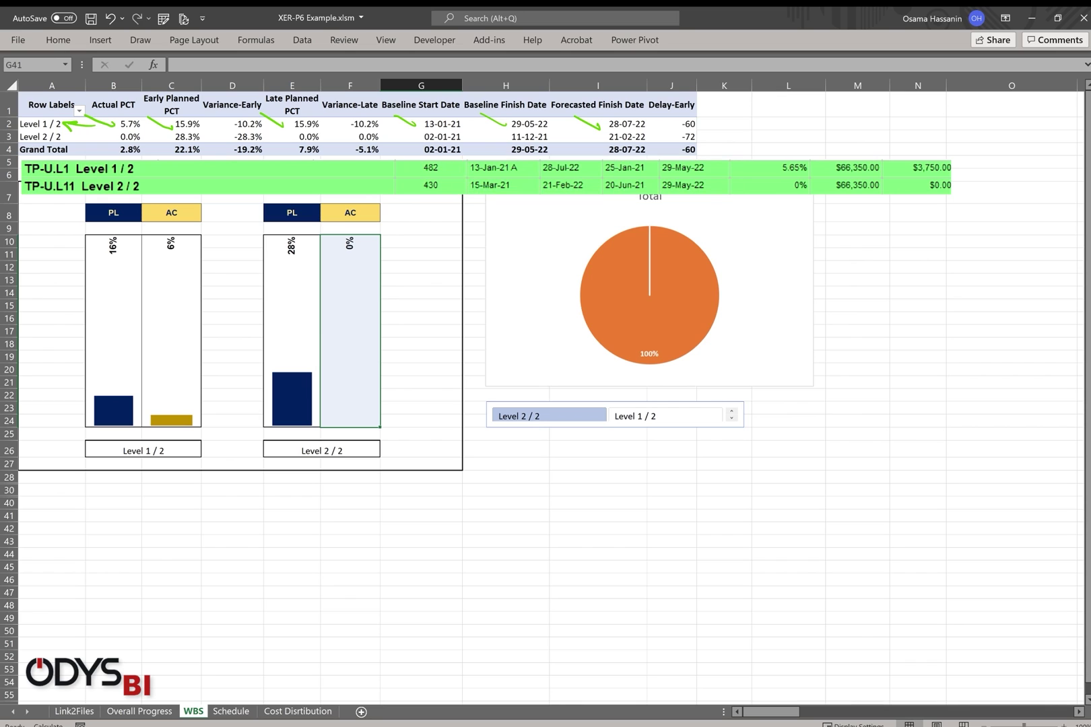
Filter the WBS pie with the Level 3 slicer to Level 1 / 2, then Level 2 / 2
{"action": "left_click", "coordinate": [649, 380]}
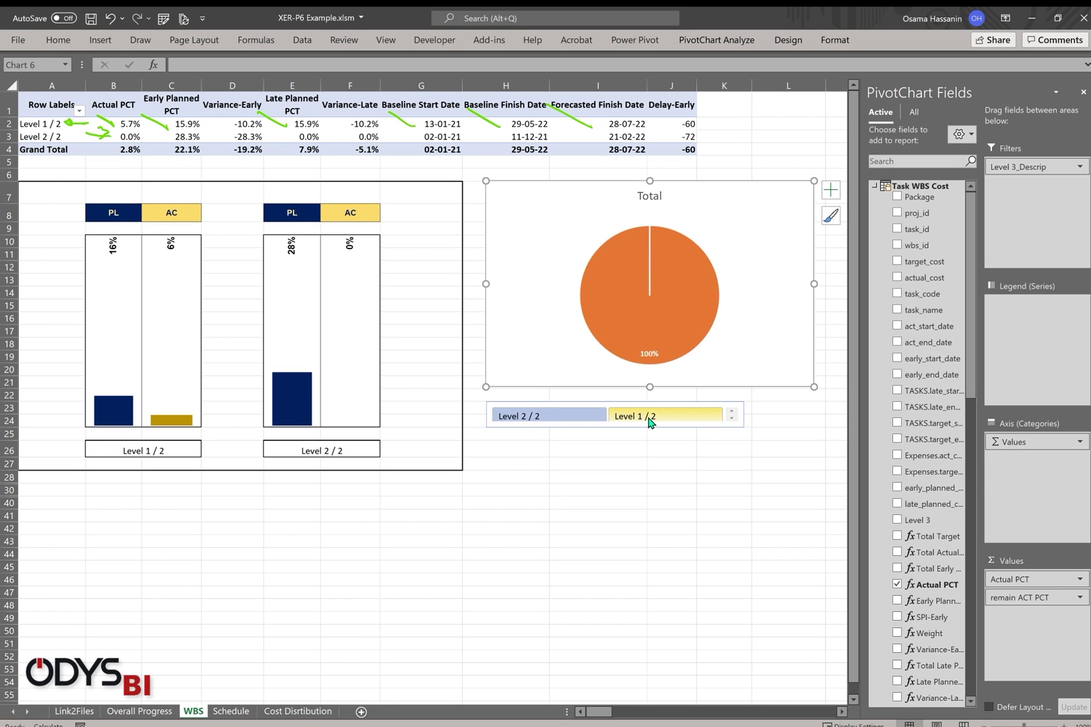
{"action": "left_click", "coordinate": [643, 425]}
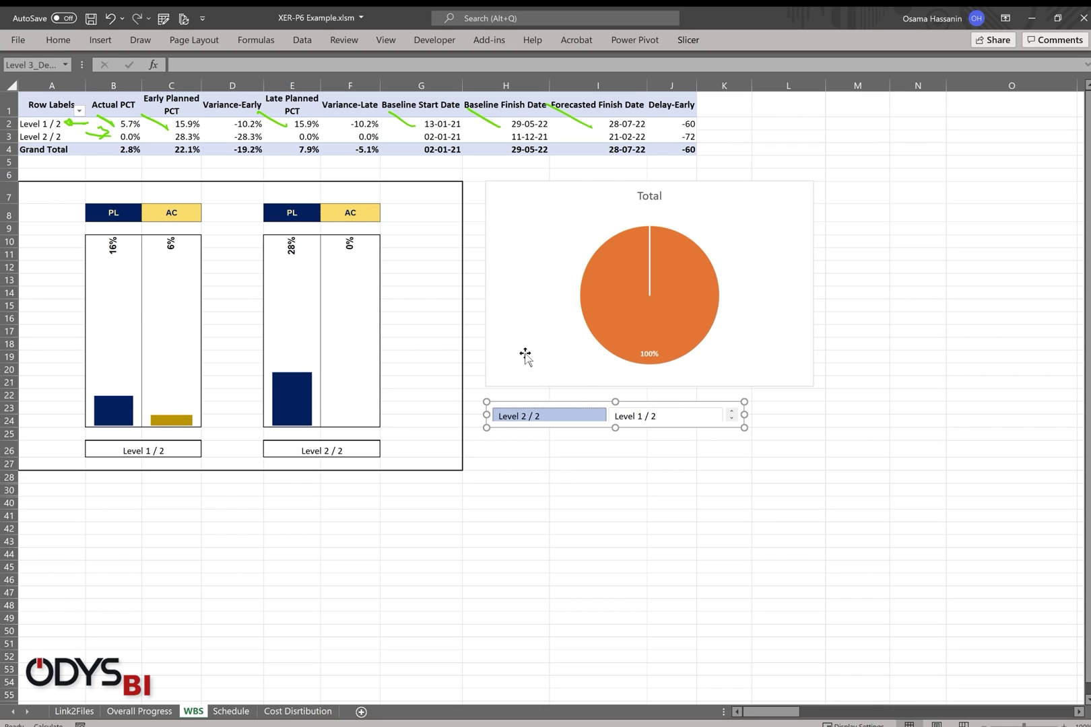
{"action": "left_click", "coordinate": [656, 417]}
{"action": "left_click", "coordinate": [665, 421]}
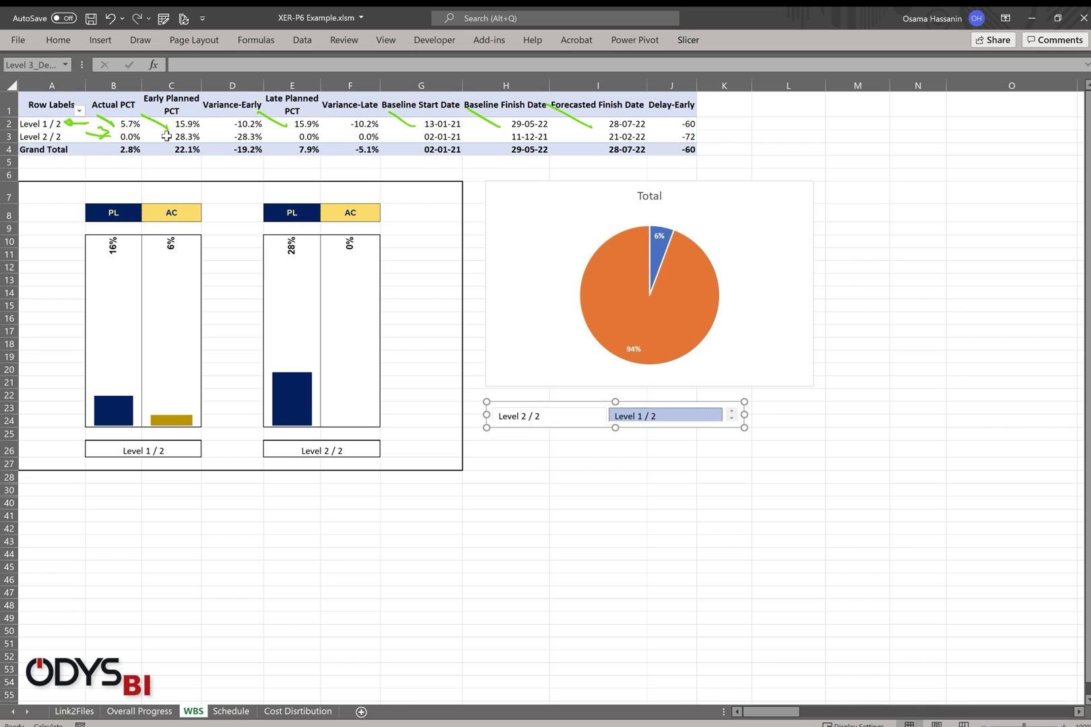
{"action": "left_click", "coordinate": [535, 421]}
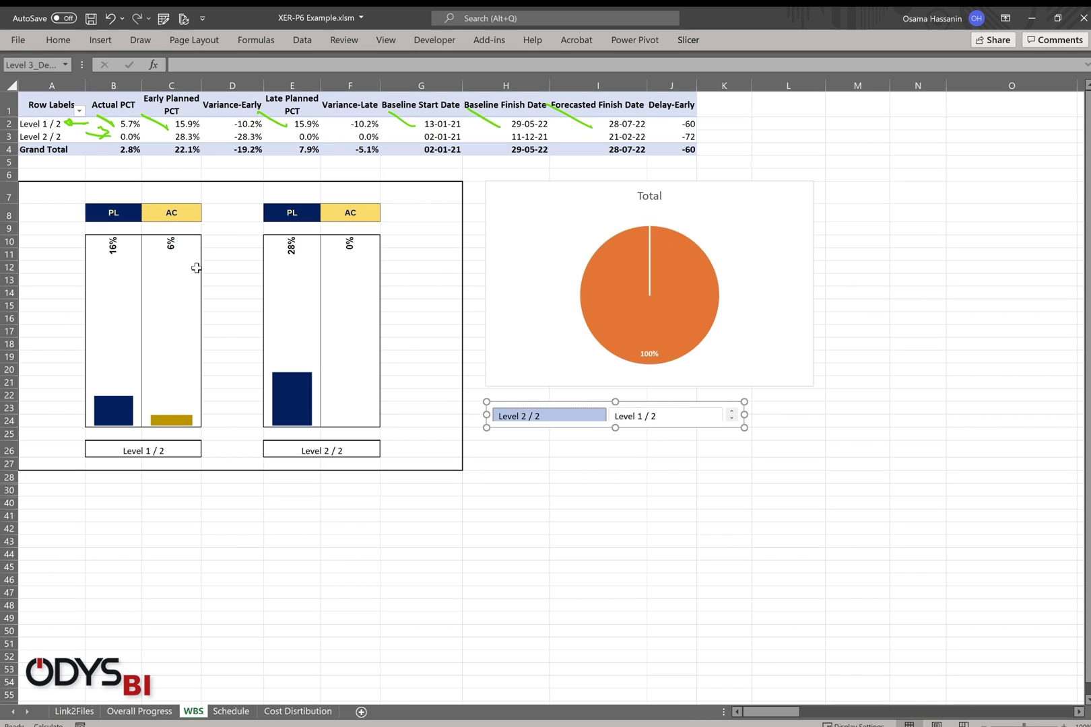
Inspect the GETPIVOTDATA formulas in B10 and F10 behind the WBS planned and actual bars
{"action": "left_click", "coordinate": [117, 290]}
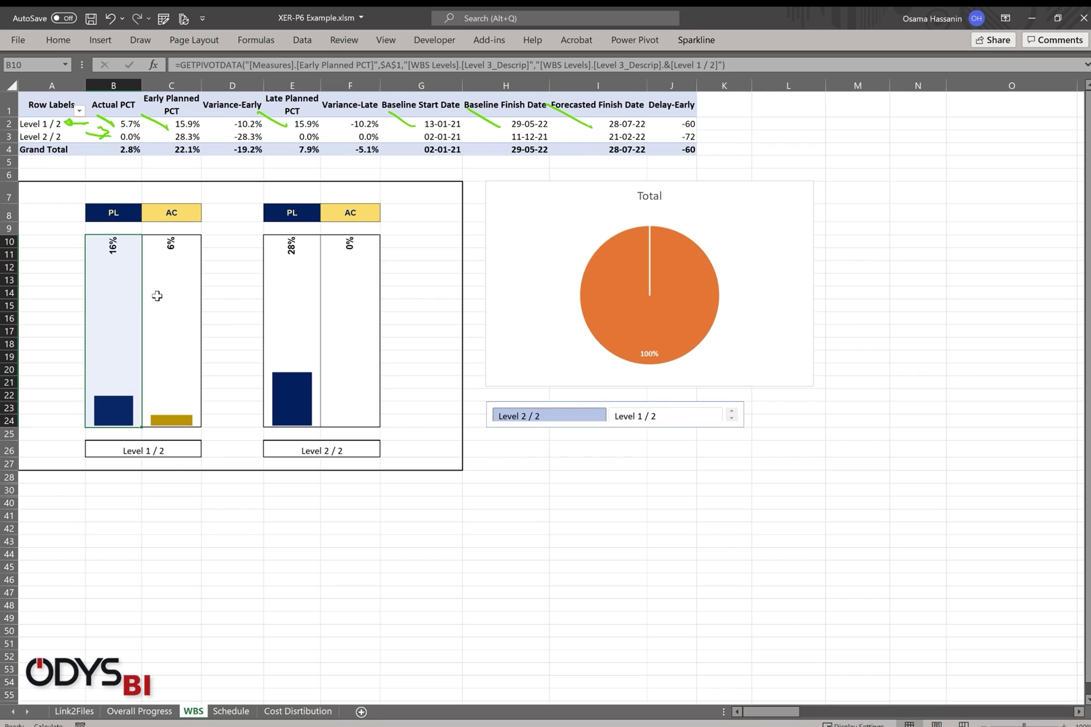
{"action": "left_click", "coordinate": [30, 124]}
{"action": "left_click", "coordinate": [127, 322]}
{"action": "left_click", "coordinate": [377, 299]}
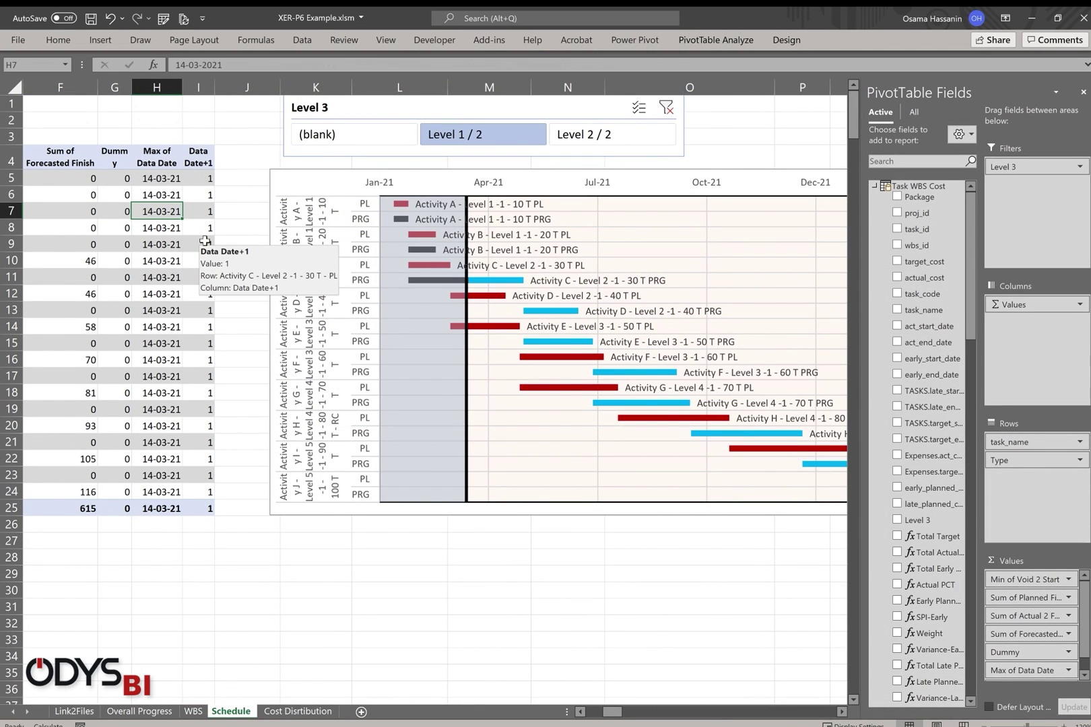
Select the Gantt chart and filter it to Level 2 / 2 in the Level 3 slicer
{"action": "key", "text": "Left"}
{"action": "scroll", "coordinate": [204, 239], "scroll_direction": "left", "scroll_amount": 5}
{"action": "key", "text": "Right"}
{"action": "key", "text": "Right"}
{"action": "key", "text": "Right"}
{"action": "key", "text": "Right"}
{"action": "key", "text": "Right"}
{"action": "key", "text": "Right"}
{"action": "key", "text": "Right"}
{"action": "key", "text": "Right"}
{"action": "key", "text": "Right"}
{"action": "key", "text": "Right"}
{"action": "key", "text": "Right"}
{"action": "key", "text": "Right"}
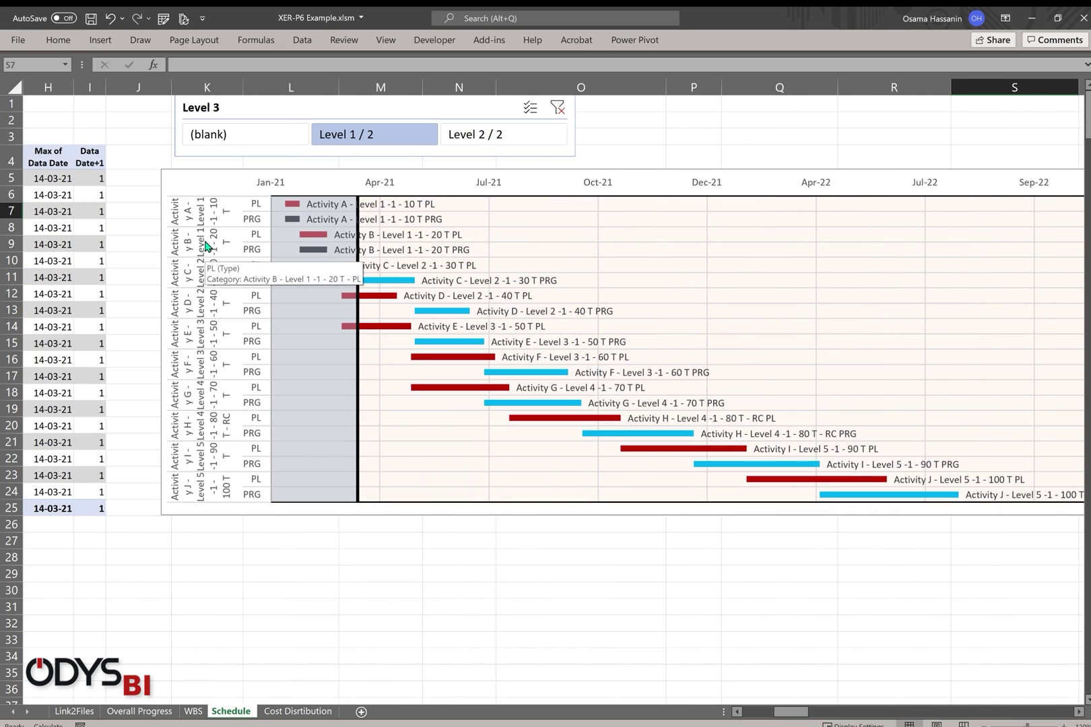
{"action": "left_click", "coordinate": [171, 184]}
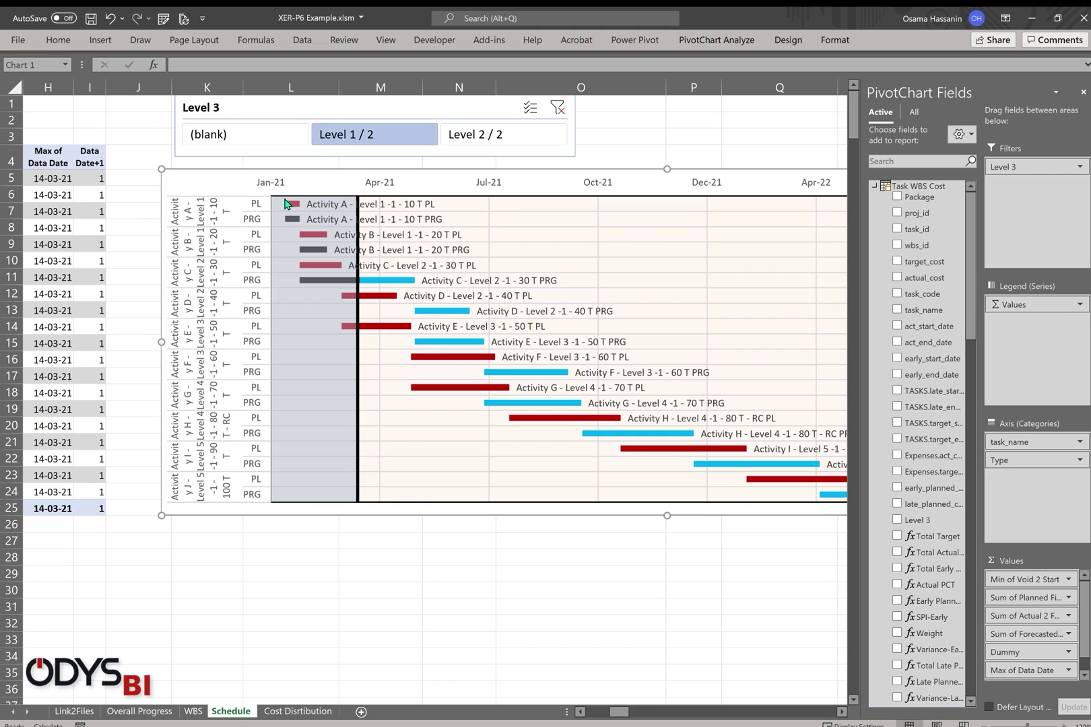
{"action": "mouse_move", "coordinate": [381, 285]}
{"action": "mouse_move", "coordinate": [295, 223]}
{"action": "mouse_move", "coordinate": [441, 316]}
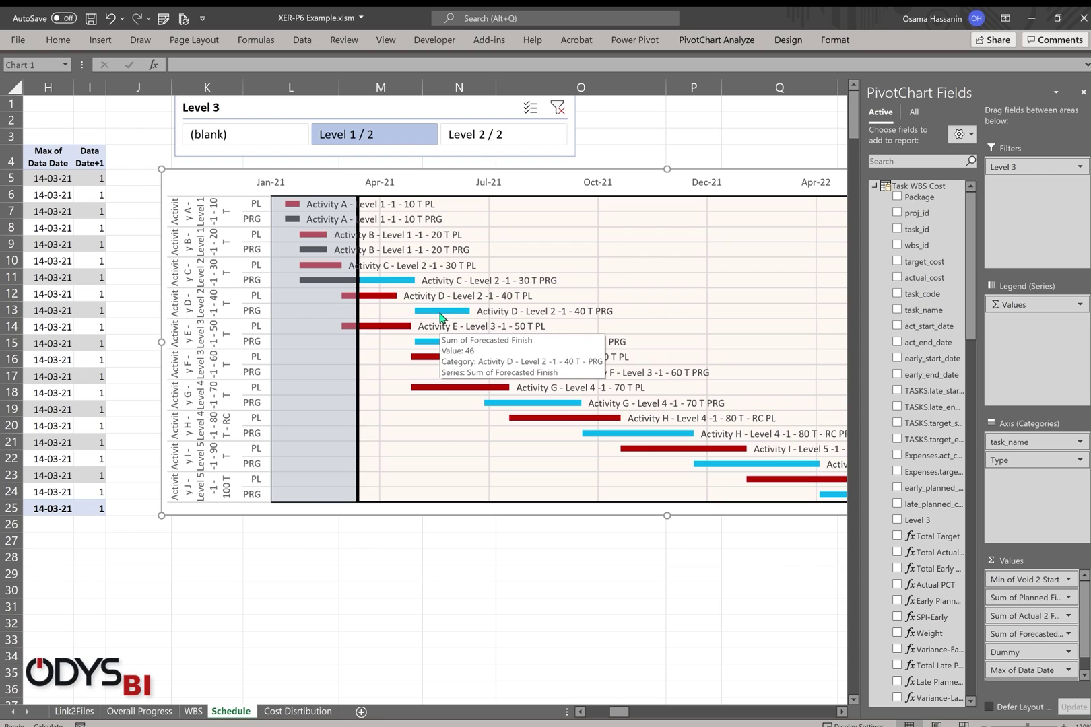
{"action": "left_click", "coordinate": [492, 139]}
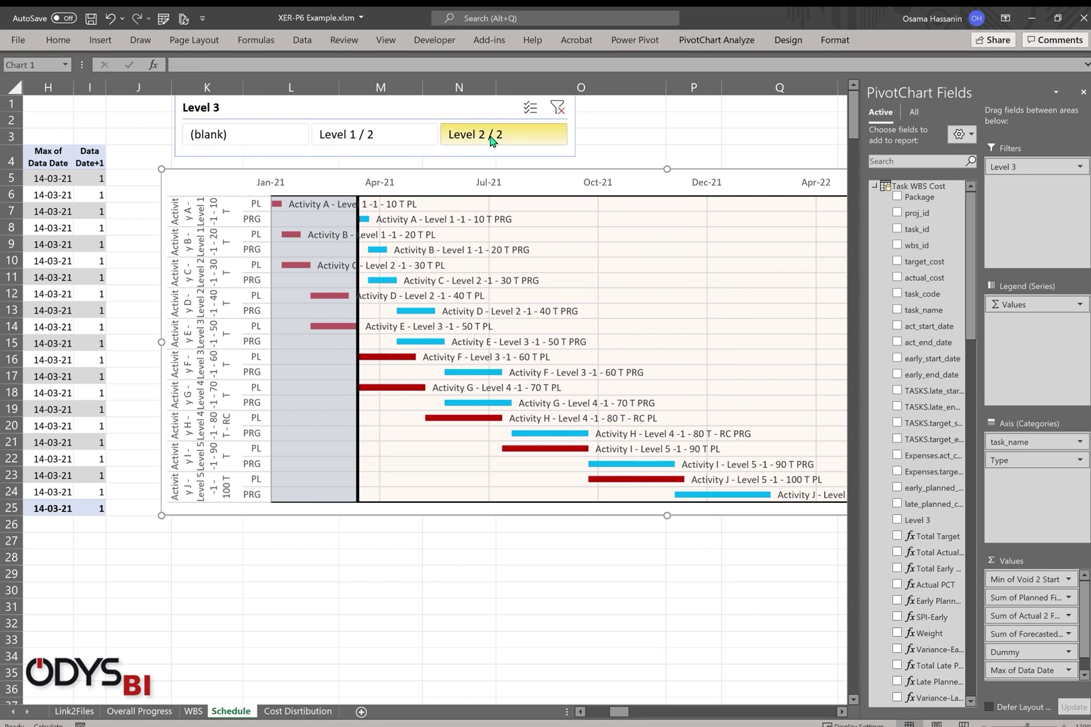
Collapse the Task WBS Cost and WBS field groups and go to the Cost Distribution sheet
{"action": "scroll", "coordinate": [294, 170], "scroll_direction": "right", "scroll_amount": 2}
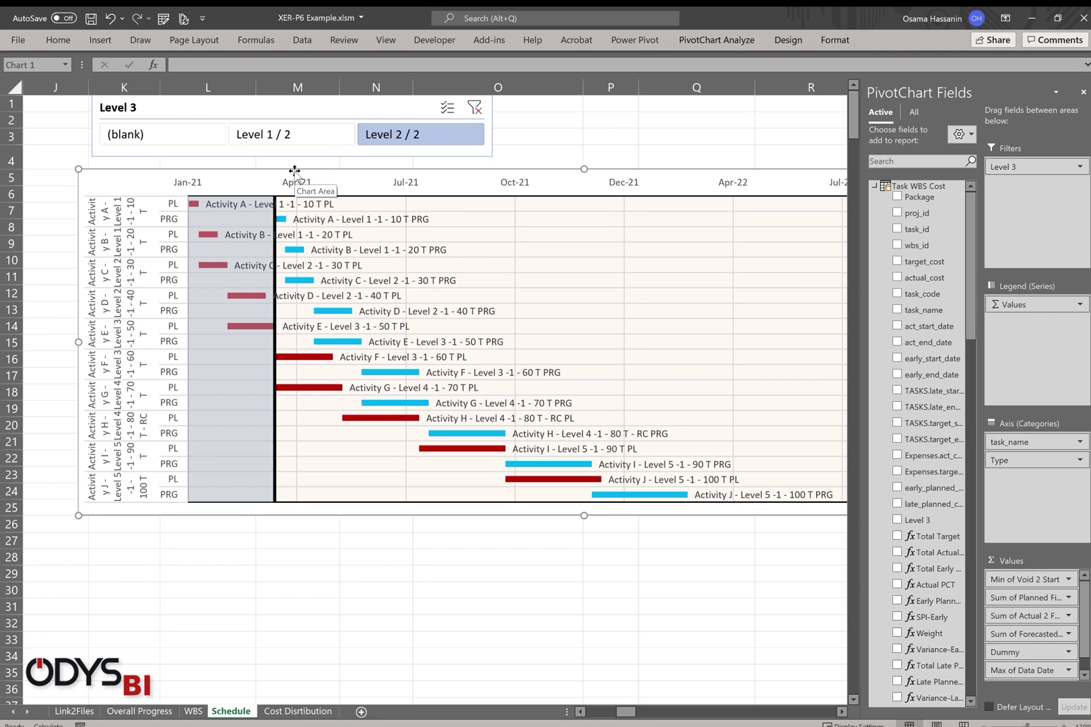
{"action": "left_click", "coordinate": [874, 186]}
{"action": "left_click", "coordinate": [874, 228]}
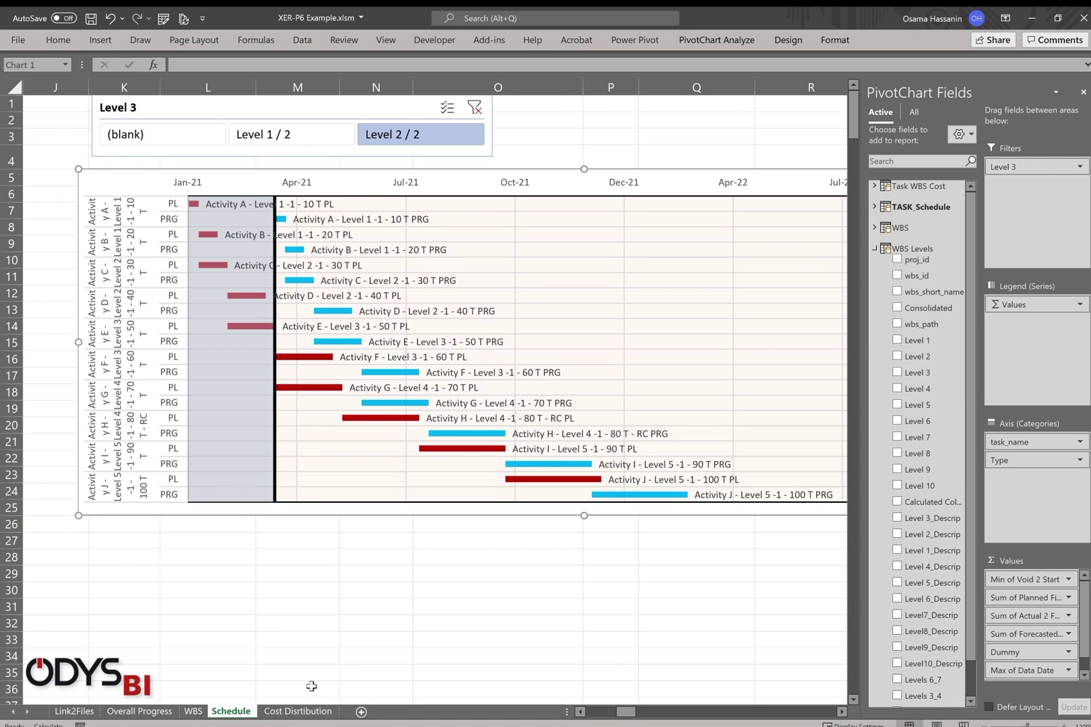
{"action": "left_click", "coordinate": [283, 712]}
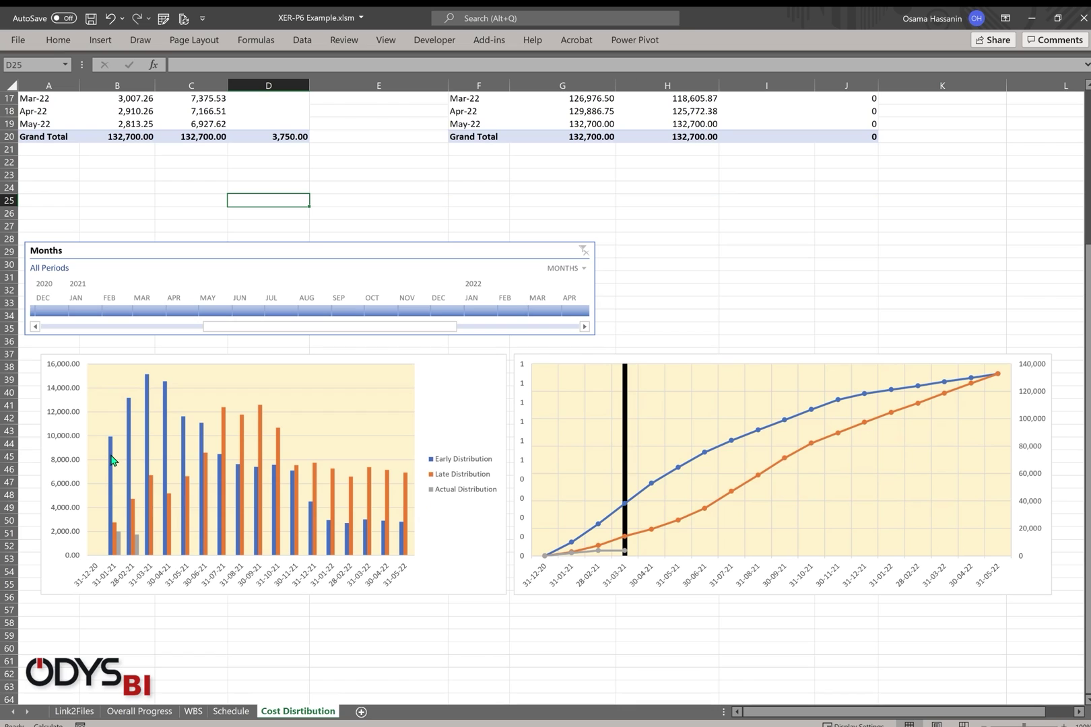
Nudge the Months timeline slightly upward above the cost distribution charts
{"action": "mouse_move", "coordinate": [113, 461]}
{"action": "mouse_move", "coordinate": [133, 545]}
{"action": "left_click_drag", "start_coordinate": [249, 246], "coordinate": [250, 226]}
{"action": "left_click", "coordinate": [184, 352]}
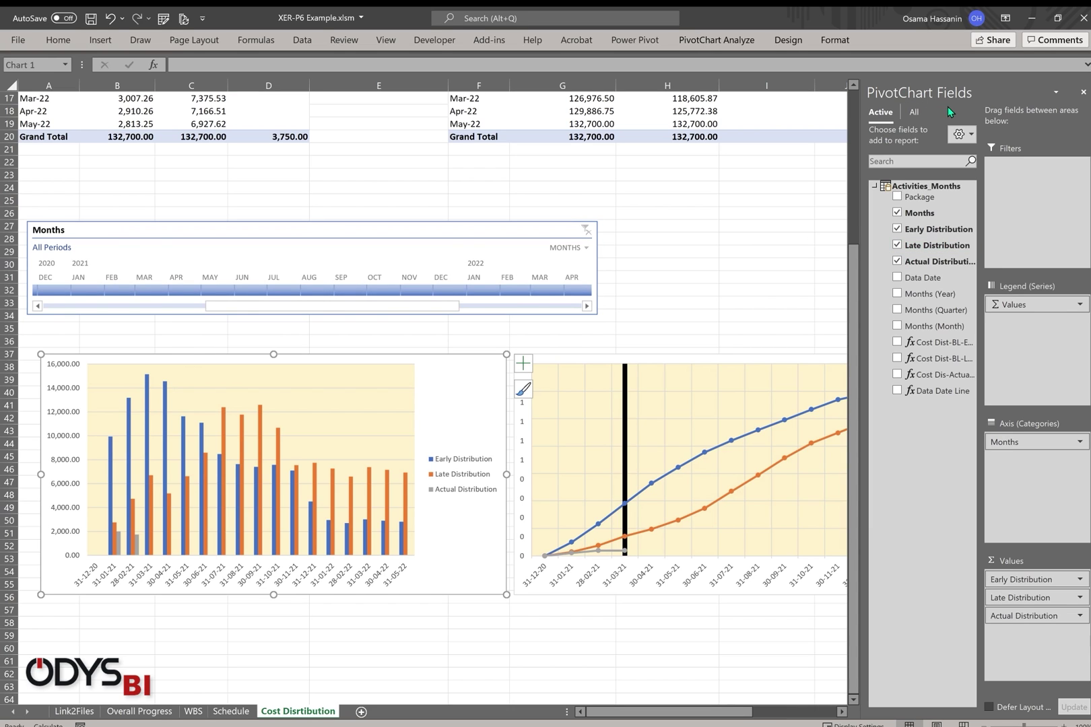
Filter the cost charts to January–September 2021, then clear back to All Periods
{"action": "left_click", "coordinate": [105, 233]}
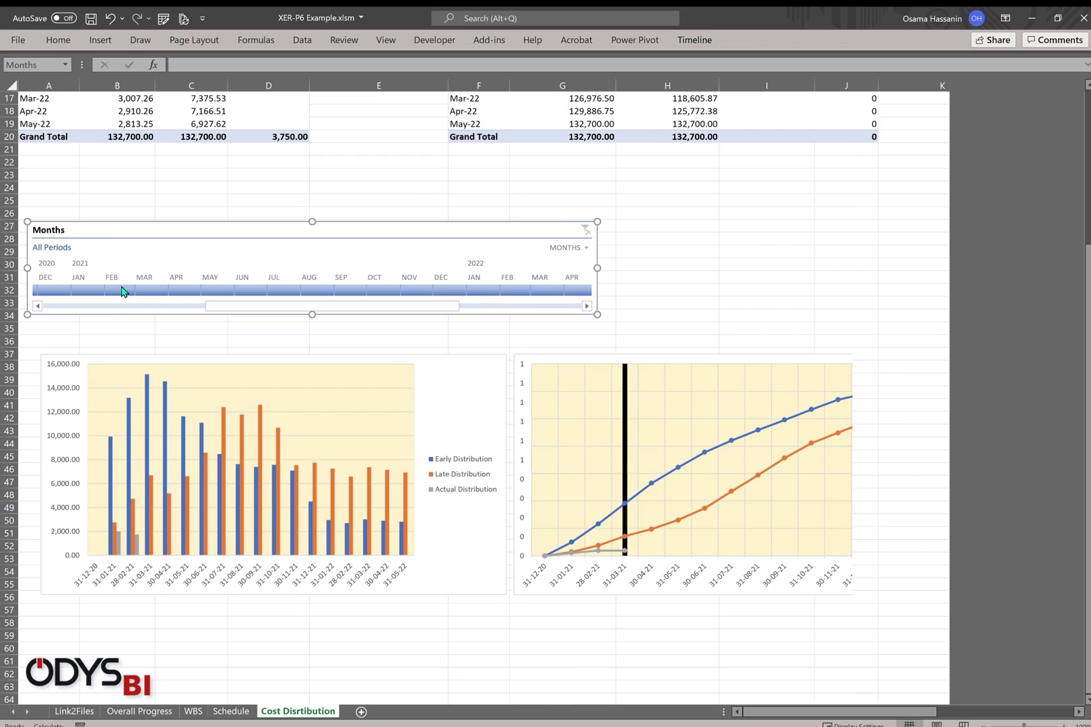
{"action": "left_click", "coordinate": [96, 291]}
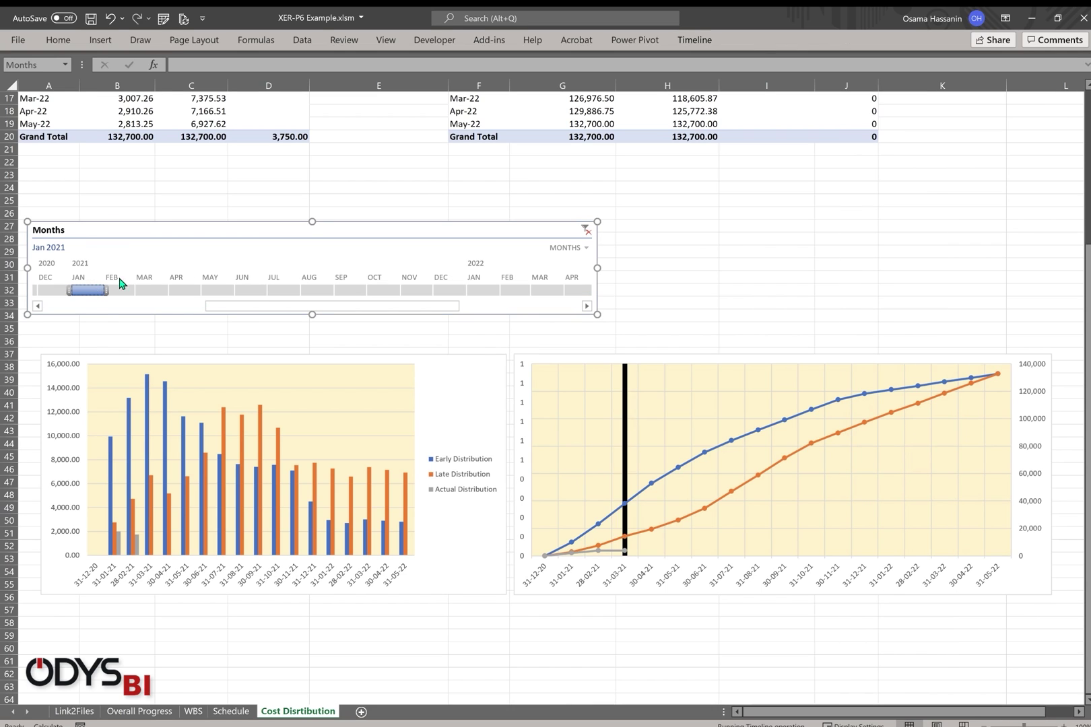
{"action": "left_click", "coordinate": [344, 290], "text": "shift"}
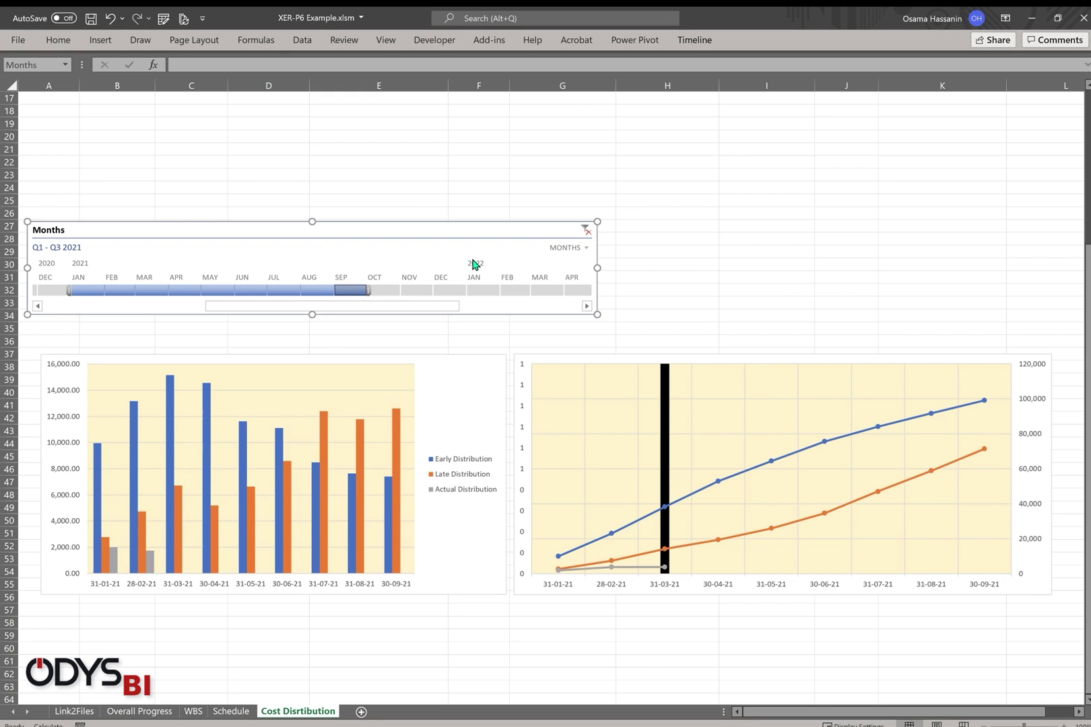
{"action": "left_click", "coordinate": [586, 231]}
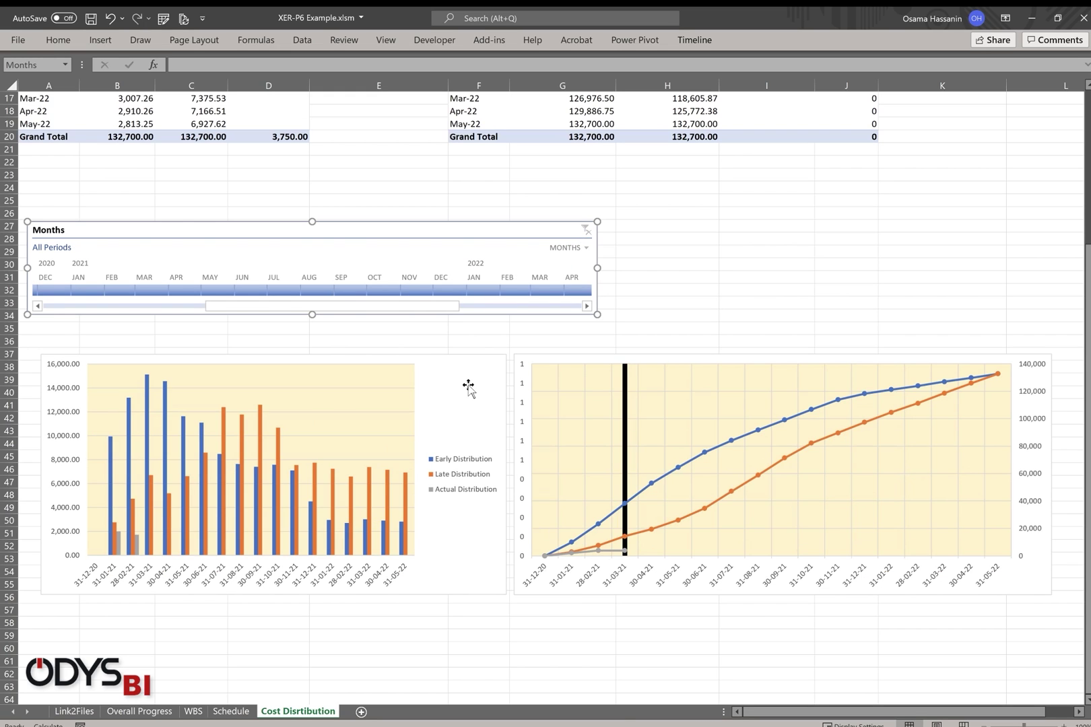
{"action": "scroll", "coordinate": [378, 200], "scroll_direction": "up", "scroll_amount": 5}
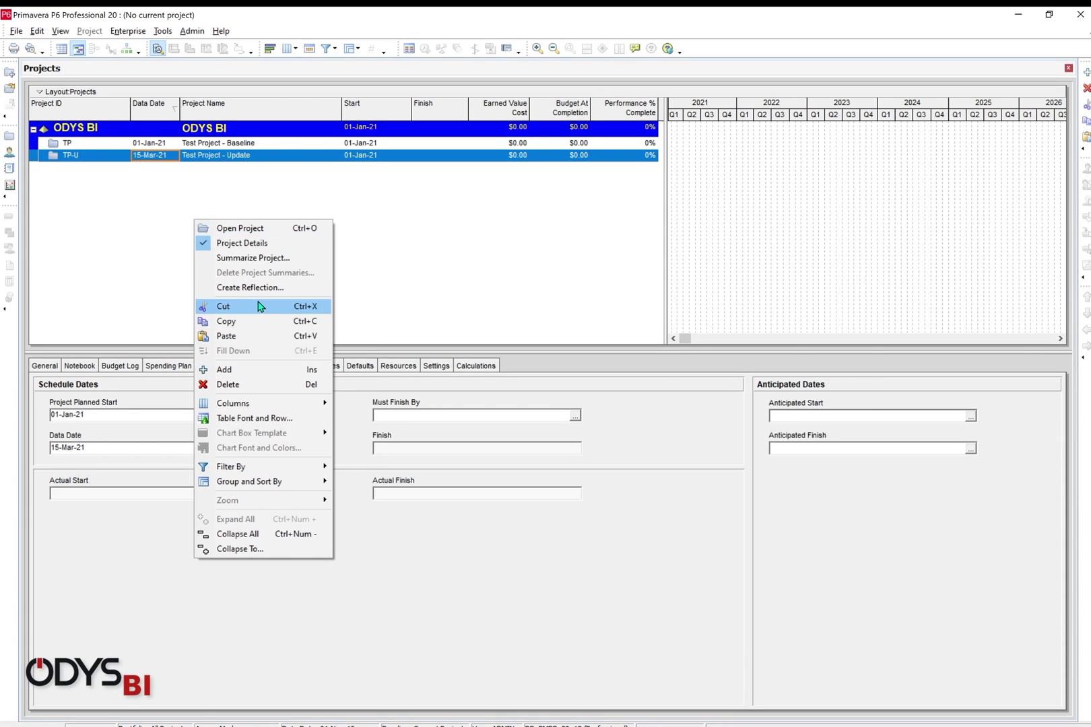
Open the TP-U-1 update project
{"action": "left_click", "coordinate": [263, 335]}
{"action": "right_click", "coordinate": [234, 168]}
{"action": "left_click", "coordinate": [303, 177]}
Mark Activity C (G2-C-30) as started and finished
{"action": "left_click", "coordinate": [452, 246]}
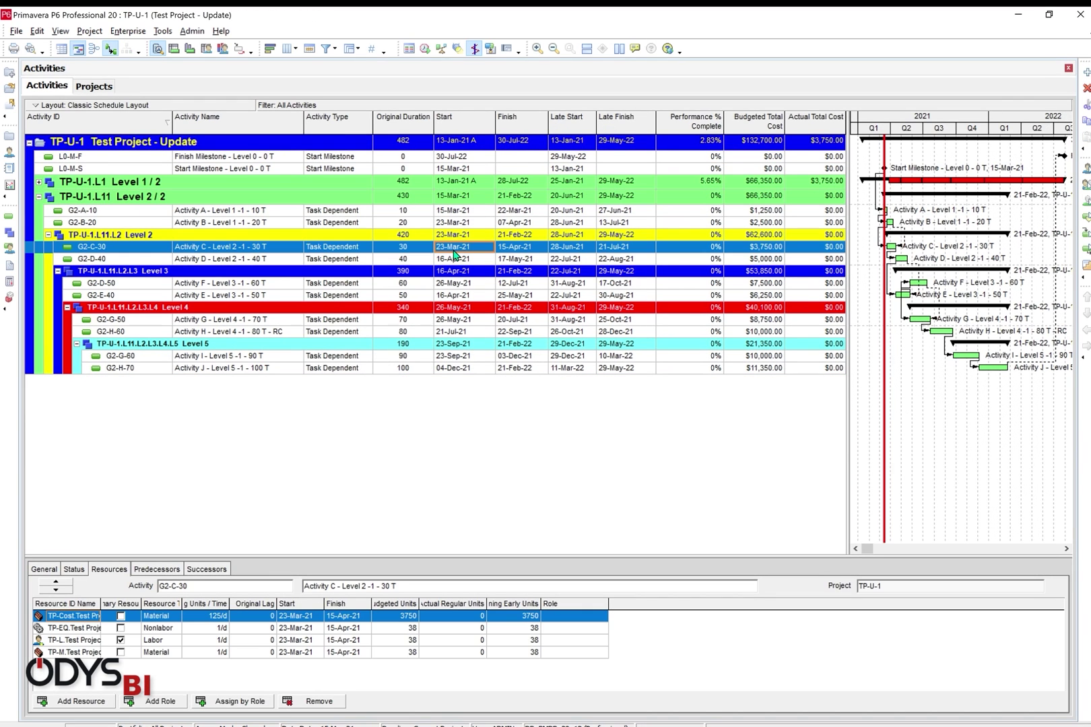
{"action": "left_click_drag", "start_coordinate": [50, 559], "coordinate": [68, 410]}
{"action": "left_click", "coordinate": [71, 423]}
{"action": "left_click", "coordinate": [288, 473]}
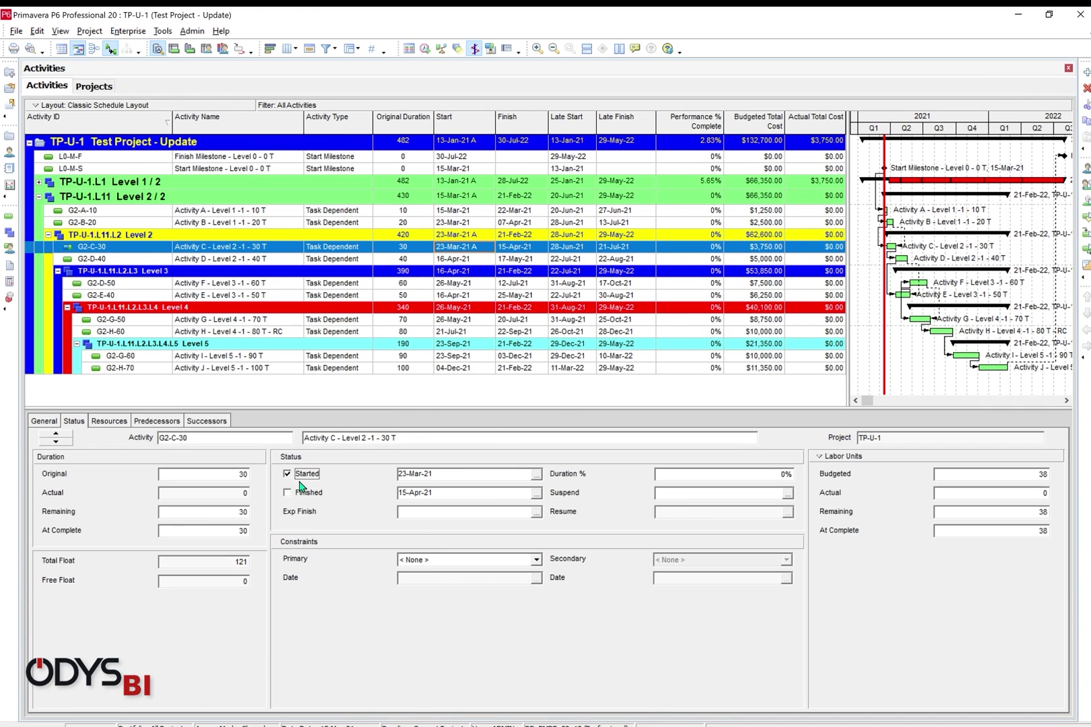
{"action": "left_click", "coordinate": [288, 492]}
{"action": "double_click", "coordinate": [422, 492]}
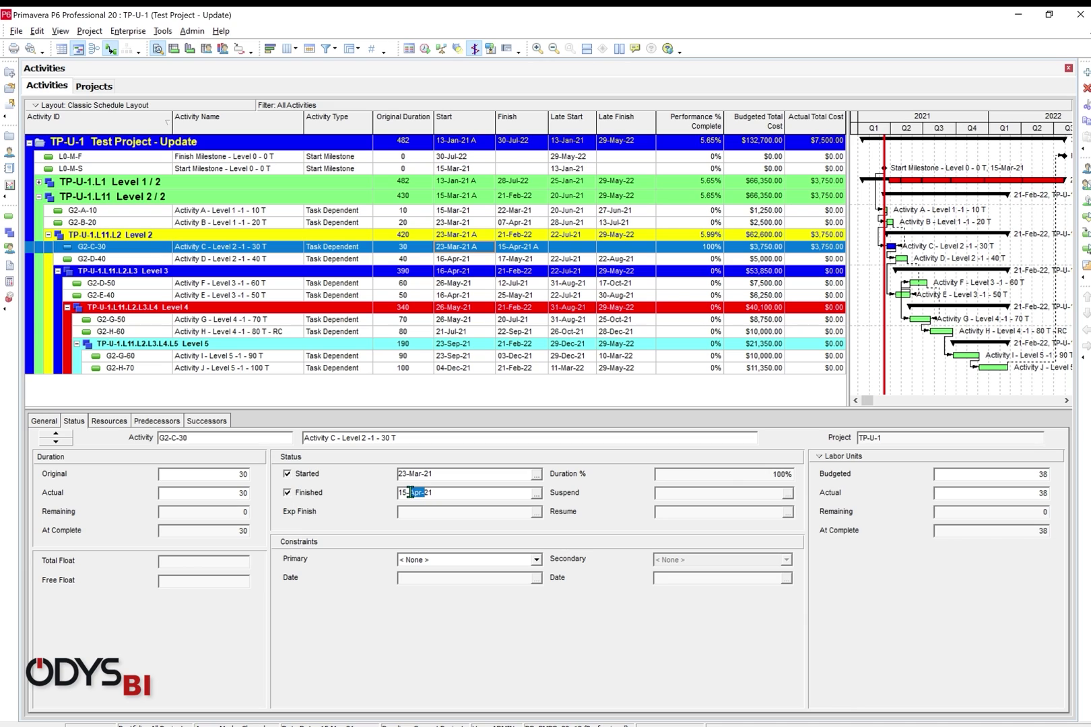
Start Activity G (G2-G-50) and set its duration percent complete to 80%
{"action": "left_click", "coordinate": [345, 320]}
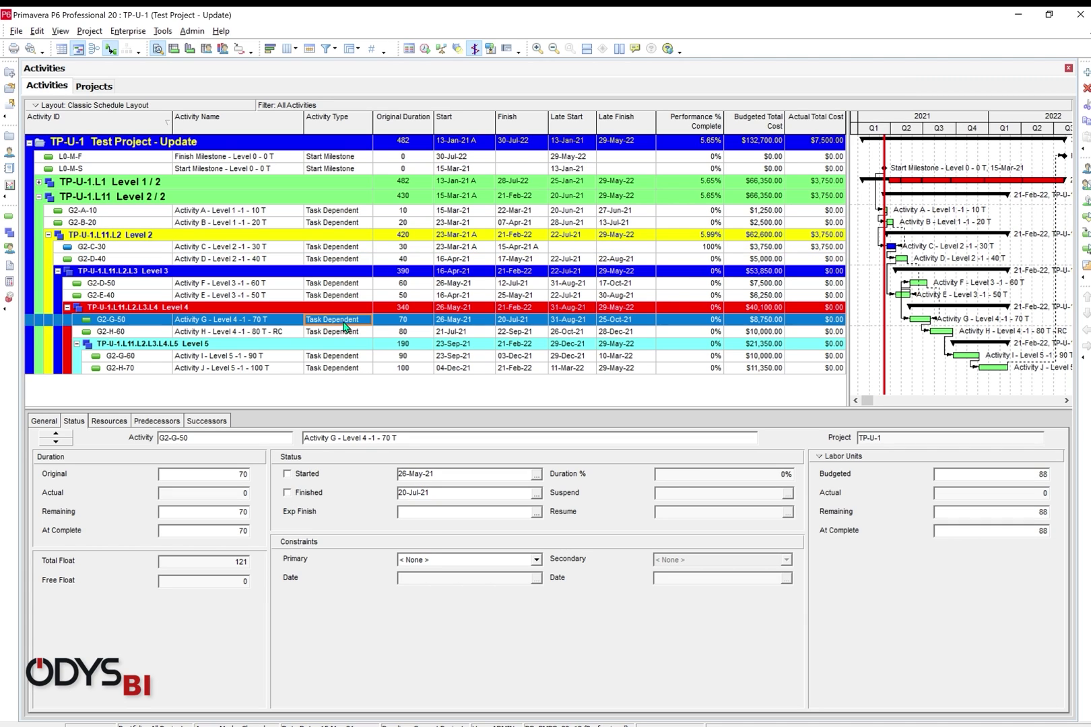
{"action": "left_click", "coordinate": [304, 474]}
{"action": "left_click", "coordinate": [673, 474]}
{"action": "type", "text": "80"}
{"action": "key", "text": "Return"}
Reschedule the project with a 30-Jun-21 data date
{"action": "left_click", "coordinate": [450, 223]}
{"action": "key", "text": "F9"}
{"action": "left_click", "coordinate": [642, 382]}
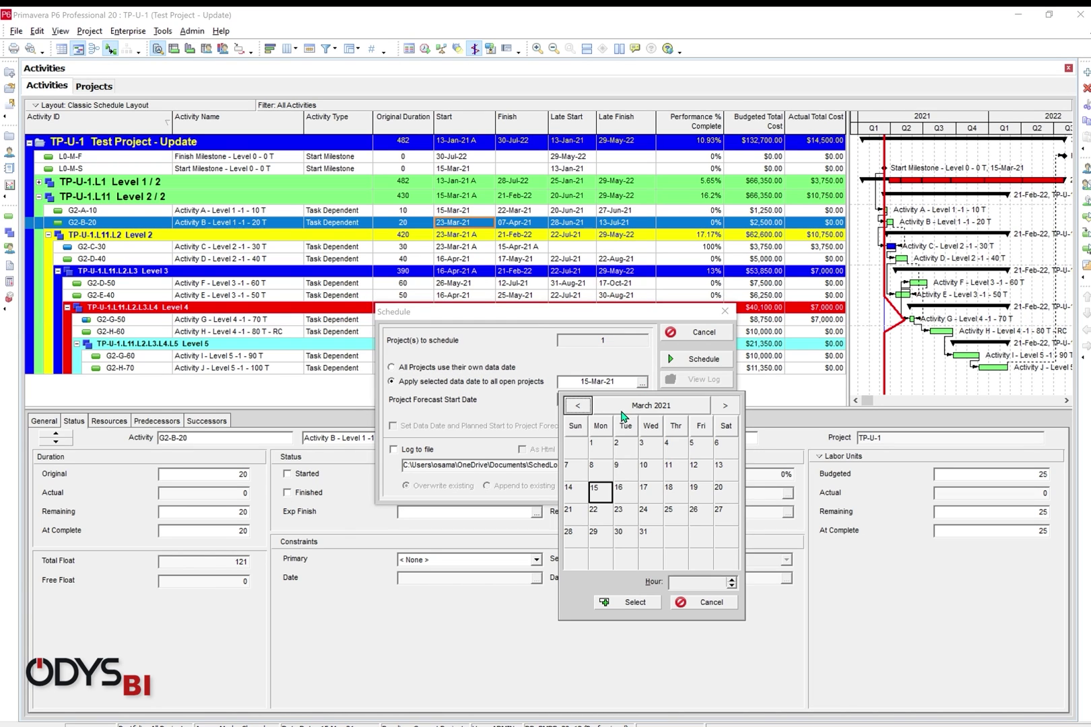
{"action": "left_click", "coordinate": [725, 406]}
{"action": "left_click", "coordinate": [724, 405]}
{"action": "left_click", "coordinate": [724, 405]}
{"action": "left_click", "coordinate": [651, 532]}
{"action": "left_click", "coordinate": [626, 602]}
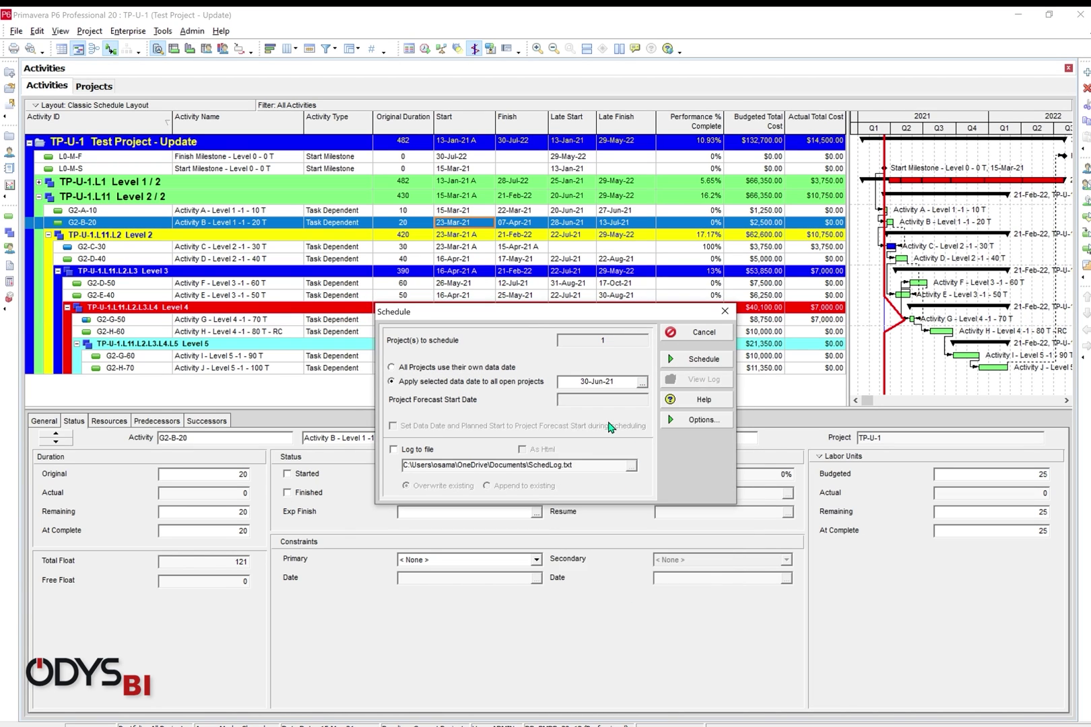
{"action": "left_click", "coordinate": [701, 359]}
{"action": "left_click", "coordinate": [39, 196]}
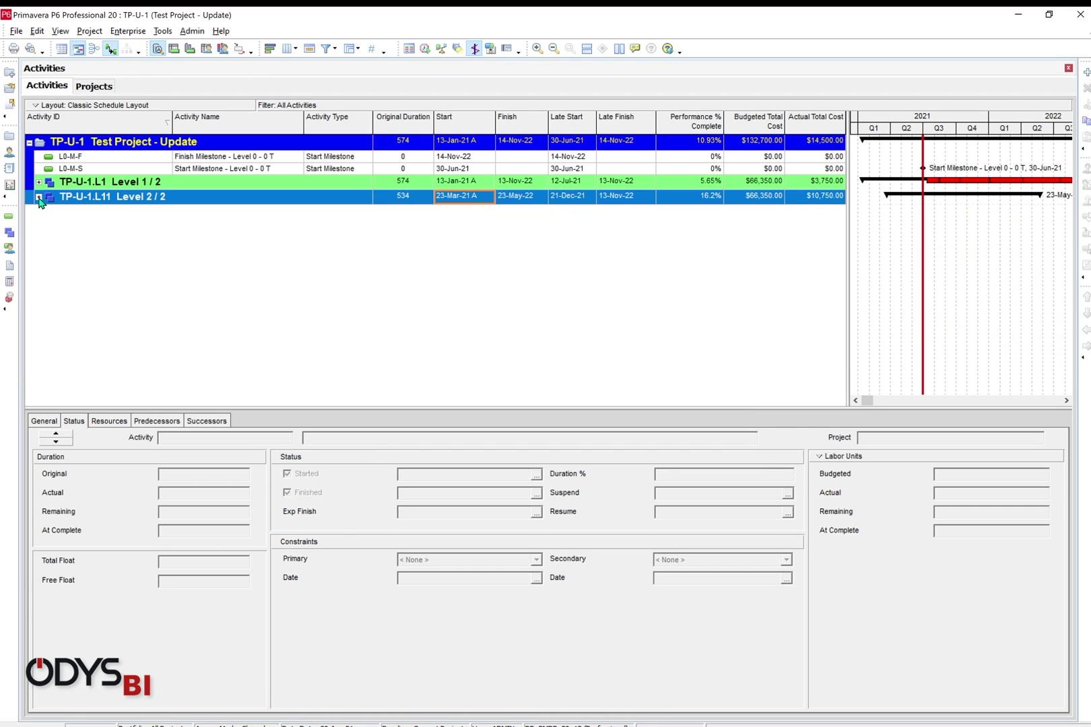
{"action": "left_click", "coordinate": [9, 135]}
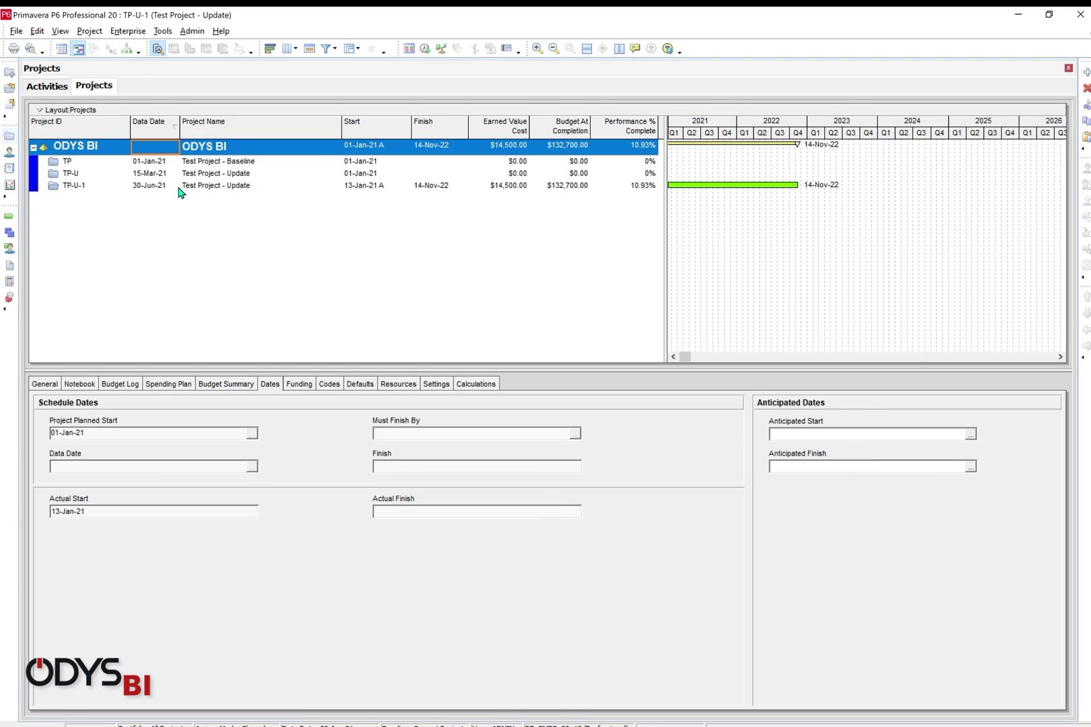
Export TP-U-1 to XER, changing the file name's date to 30-Jun-20
{"action": "left_click", "coordinate": [204, 186]}
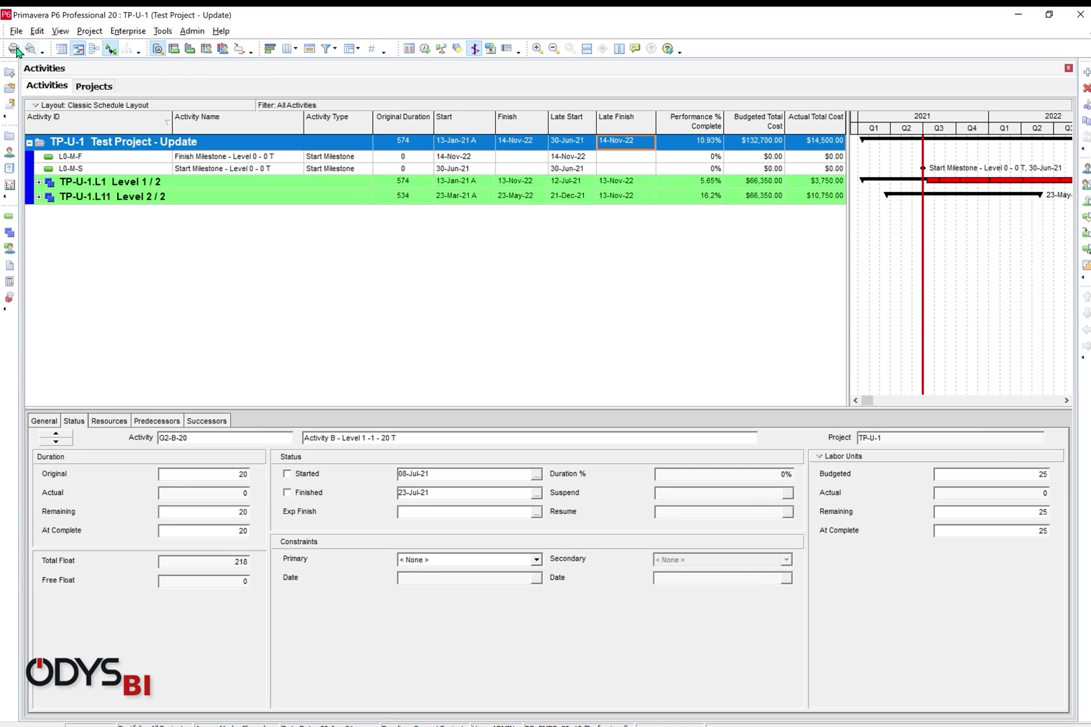
{"action": "left_click", "coordinate": [15, 31]}
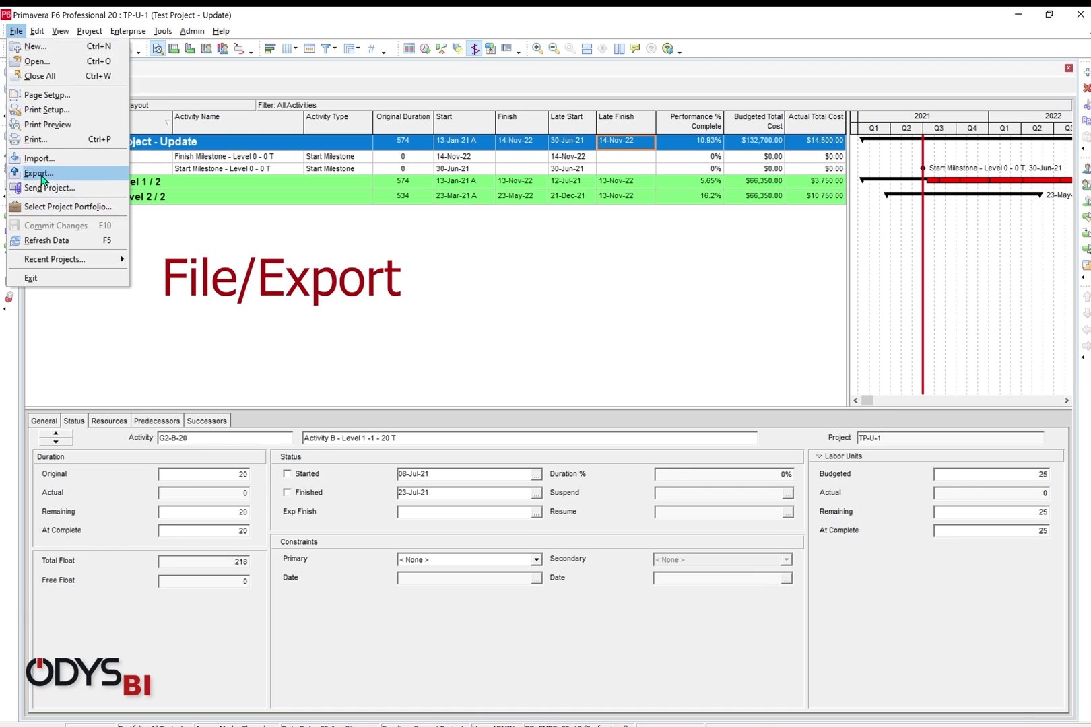
{"action": "left_click", "coordinate": [40, 176]}
{"action": "left_click", "coordinate": [697, 593]}
{"action": "left_click", "coordinate": [681, 597]}
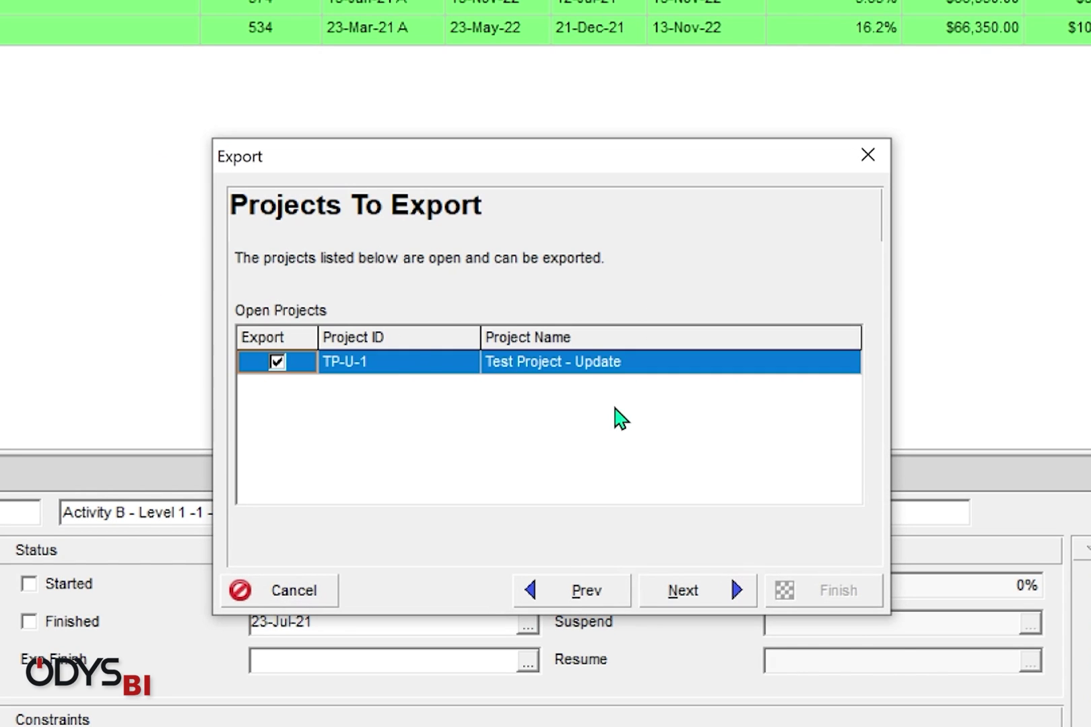
{"action": "left_click", "coordinate": [668, 597]}
{"action": "left_click_drag", "start_coordinate": [618, 339], "coordinate": [648, 339]}
{"action": "type", "text": "Jun"}
{"action": "left_click_drag", "start_coordinate": [550, 338], "coordinate": [568, 338]}
{"action": "type", "text": "30"}
{"action": "left_click", "coordinate": [850, 591]}
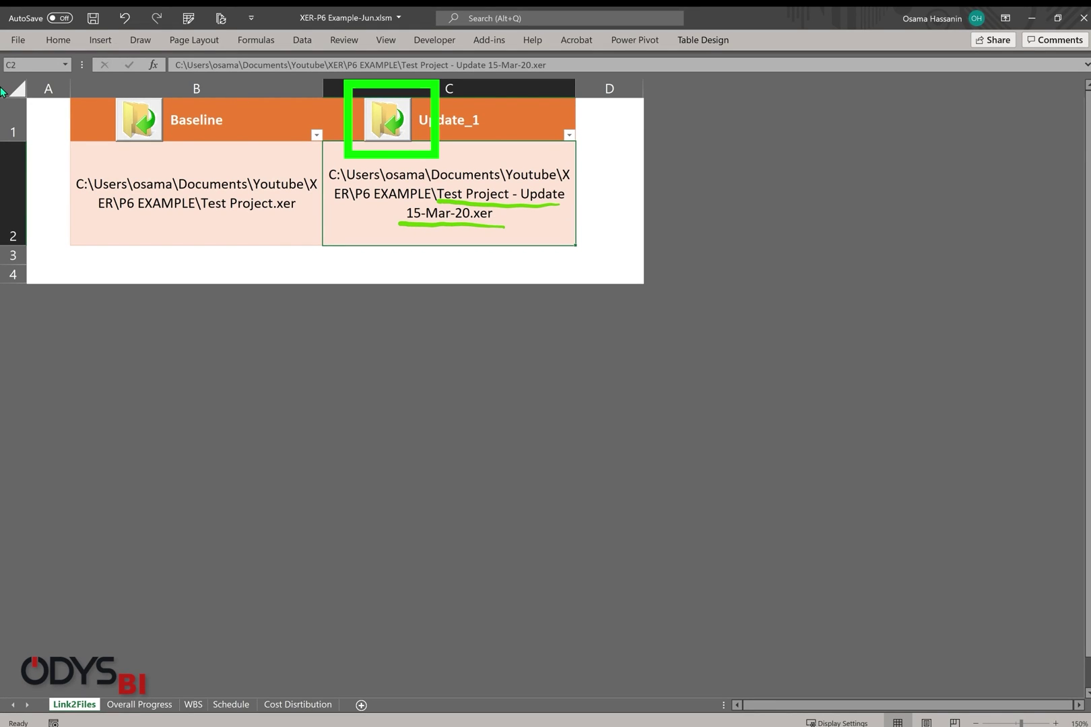
Point Update_1 to the Test Project - Update 30-Jun-20.xer file
{"action": "left_click", "coordinate": [381, 125]}
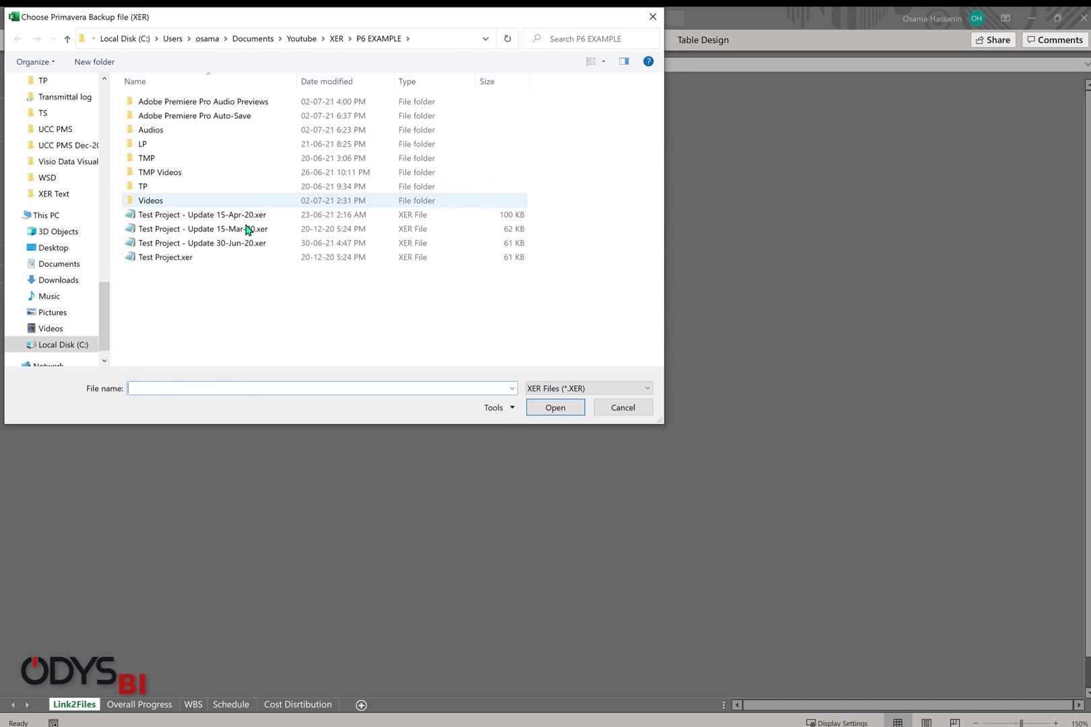
{"action": "left_click", "coordinate": [253, 243]}
{"action": "left_click", "coordinate": [553, 407]}
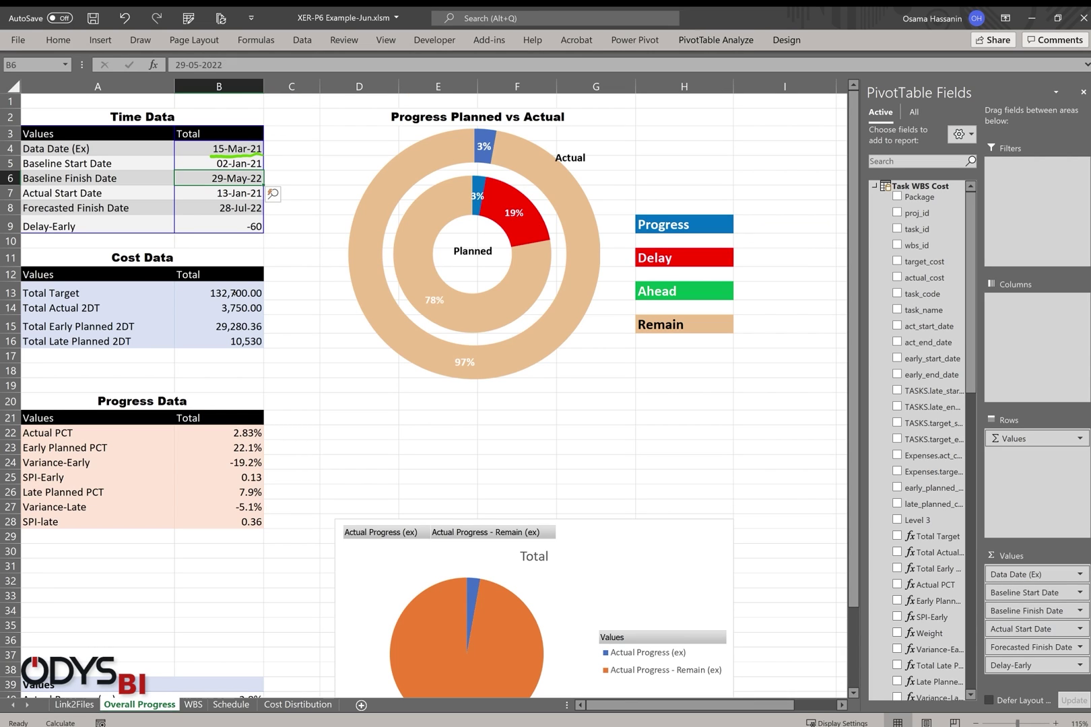
Refresh all workbook data and check the updated progress pie chart (10.93% actual)
{"action": "left_click", "coordinate": [302, 40]}
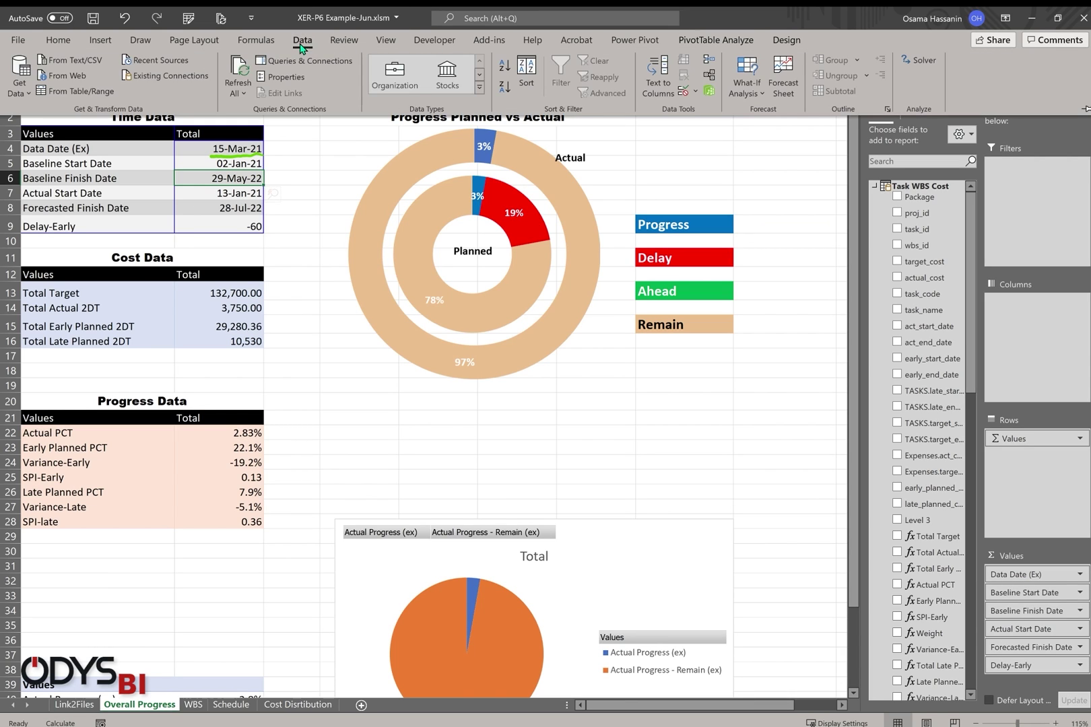
{"action": "left_click", "coordinate": [240, 94]}
{"action": "left_click", "coordinate": [252, 112]}
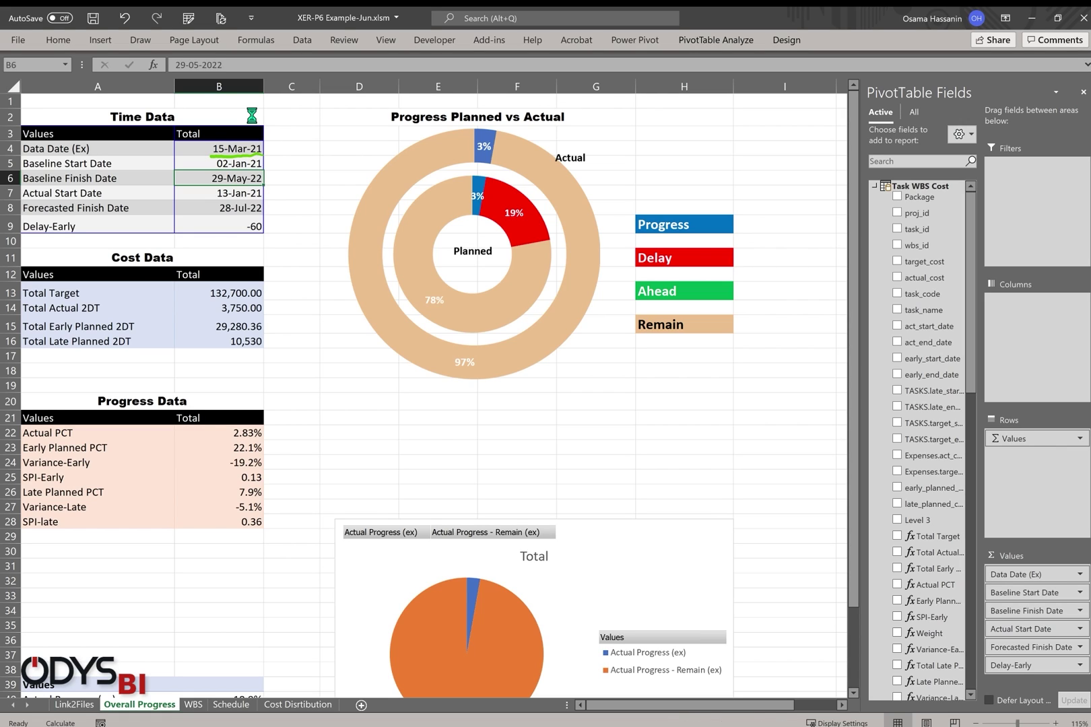
{"action": "mouse_move", "coordinate": [208, 146]}
{"action": "left_mouse_down"}
{"action": "mouse_move", "coordinate": [158, 139]}
{"action": "mouse_move", "coordinate": [198, 152]}
{"action": "left_mouse_up"}
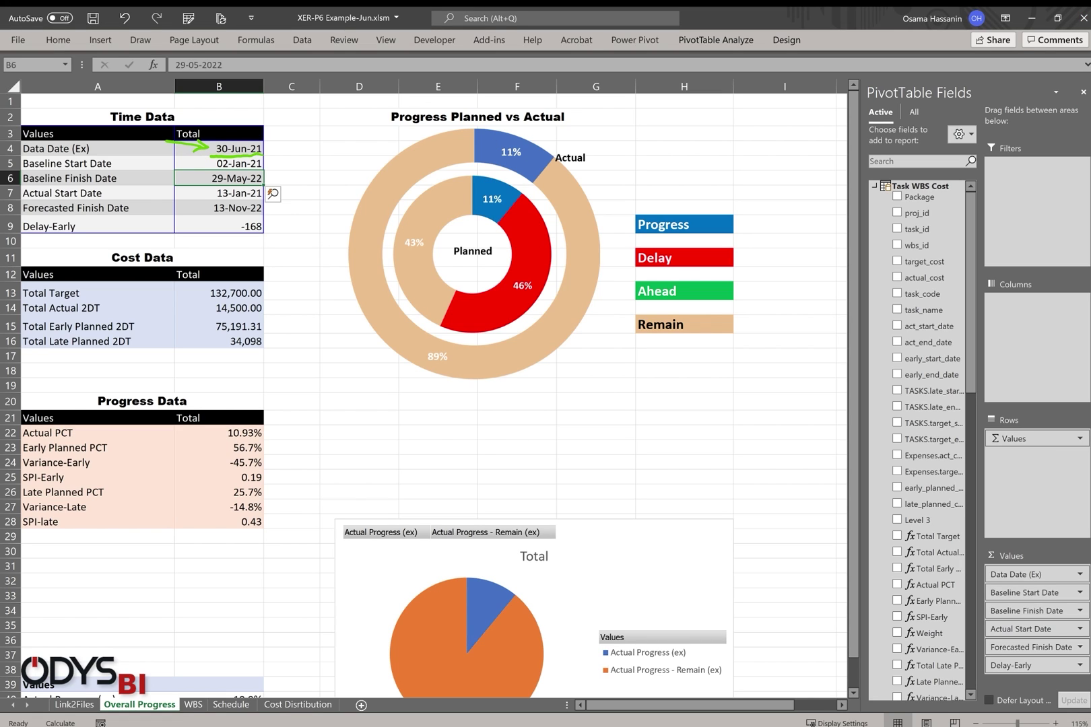
{"action": "mouse_move", "coordinate": [532, 134]}
{"action": "left_mouse_down"}
{"action": "mouse_move", "coordinate": [529, 172]}
{"action": "mouse_move", "coordinate": [539, 138]}
{"action": "left_mouse_up"}
{"action": "left_click_drag", "start_coordinate": [537, 284], "coordinate": [532, 270]}
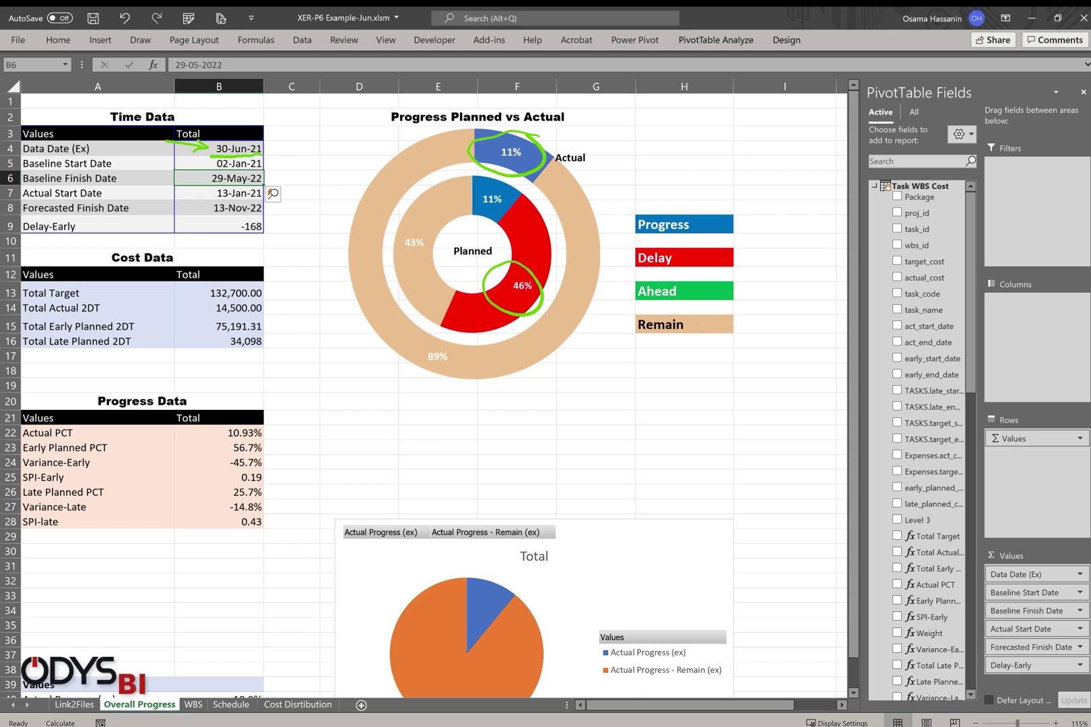
{"action": "scroll", "coordinate": [455, 615], "scroll_direction": "down", "scroll_amount": 1}
{"action": "left_click", "coordinate": [455, 616]}
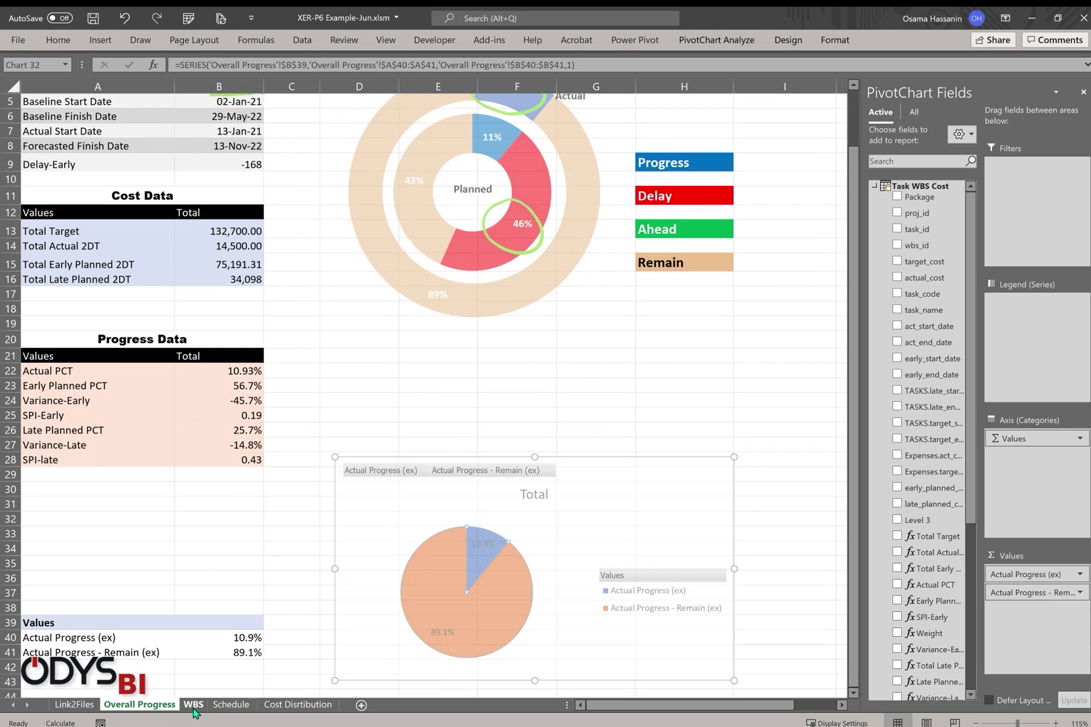
Set the WBS and Schedule sheet slicers to Level 1 / 2
{"action": "left_click", "coordinate": [193, 704]}
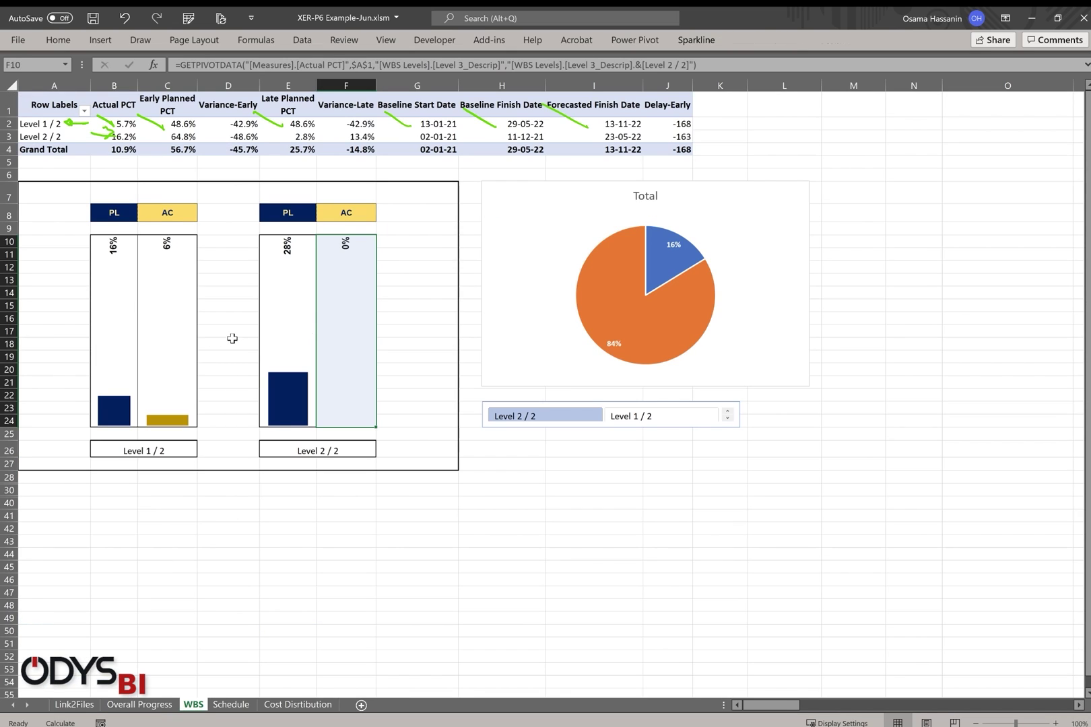
{"action": "left_click", "coordinate": [177, 321]}
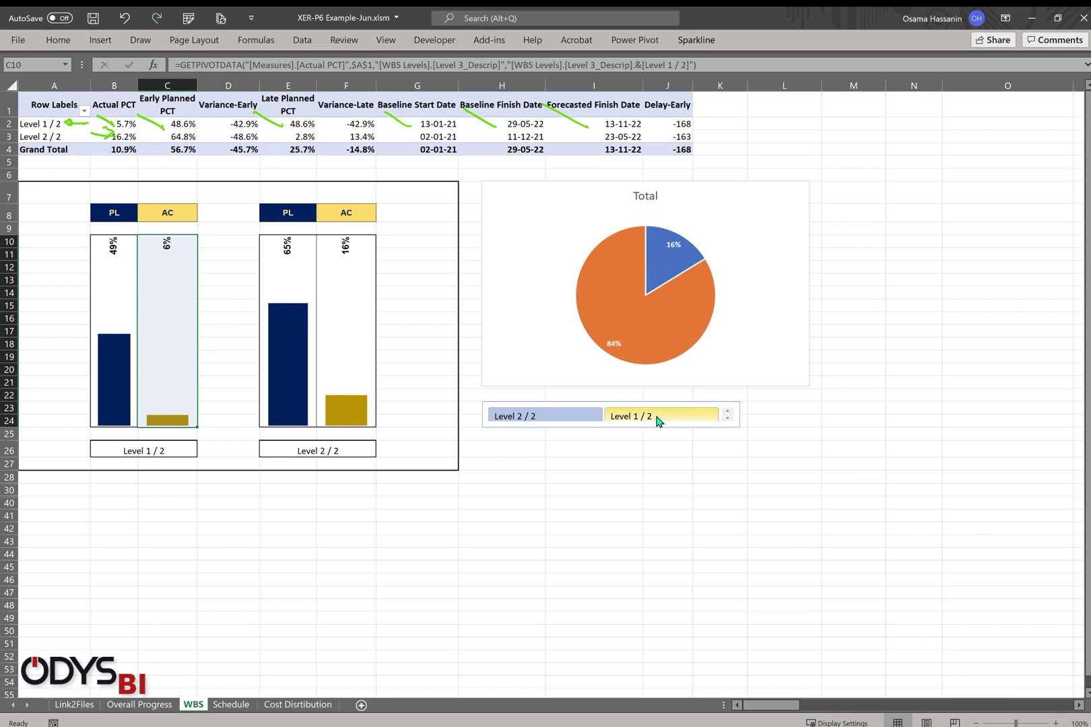
{"action": "left_click", "coordinate": [658, 417]}
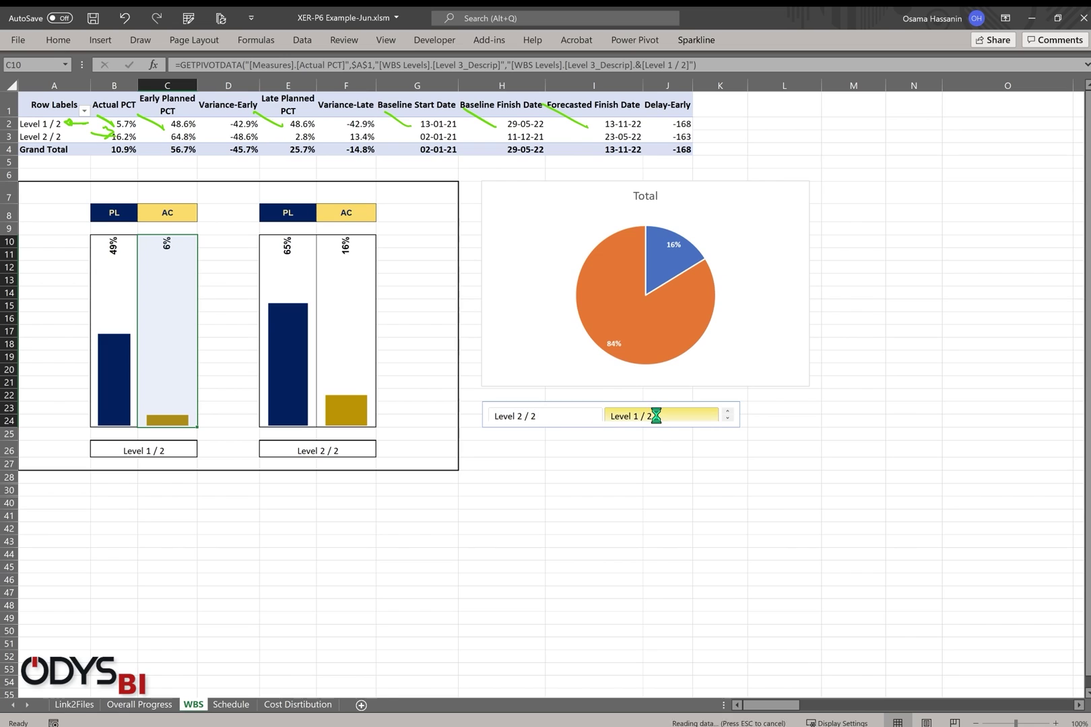
{"action": "left_click", "coordinate": [229, 705]}
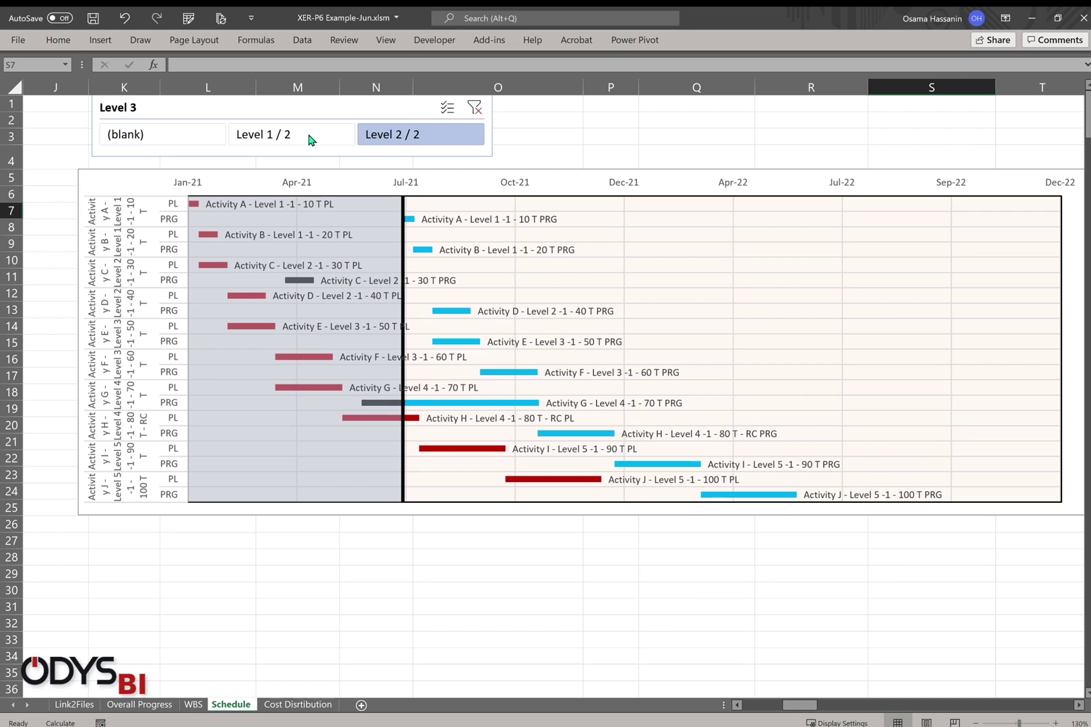
{"action": "left_click", "coordinate": [278, 138]}
Review the Cost Distribution charts through 30-06-21 (actuals 14,500.00), then open Get Data
{"action": "left_click", "coordinate": [307, 707]}
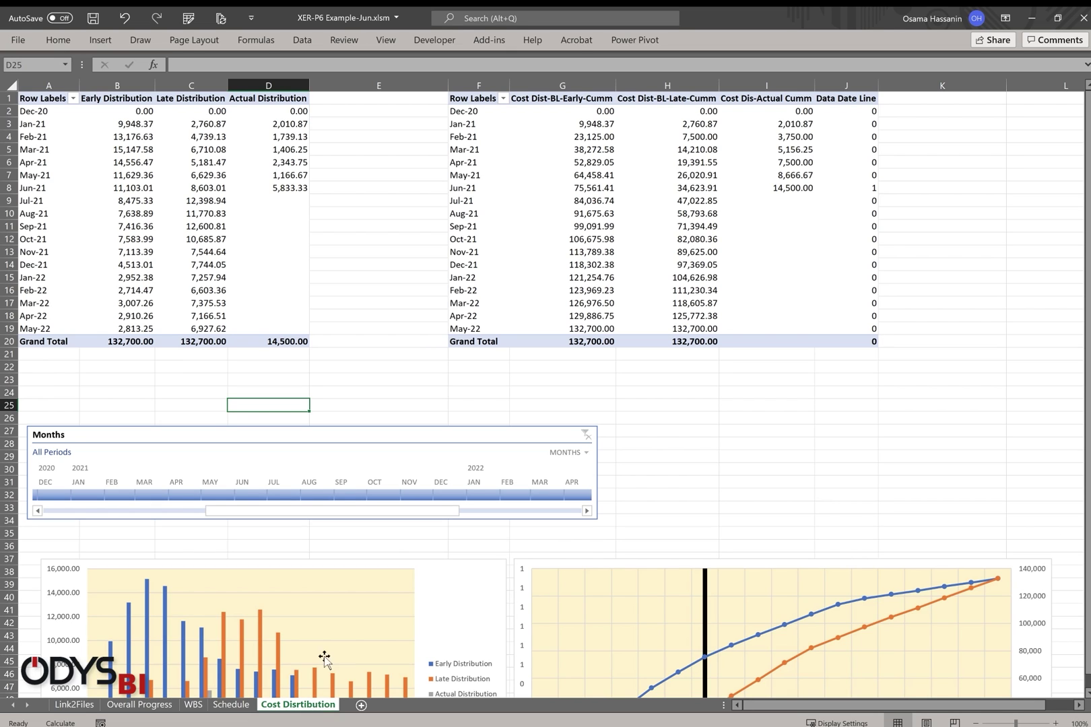
{"action": "scroll", "coordinate": [404, 565], "scroll_direction": "down", "scroll_amount": 2}
{"action": "scroll", "coordinate": [404, 564], "scroll_direction": "down", "scroll_amount": 4}
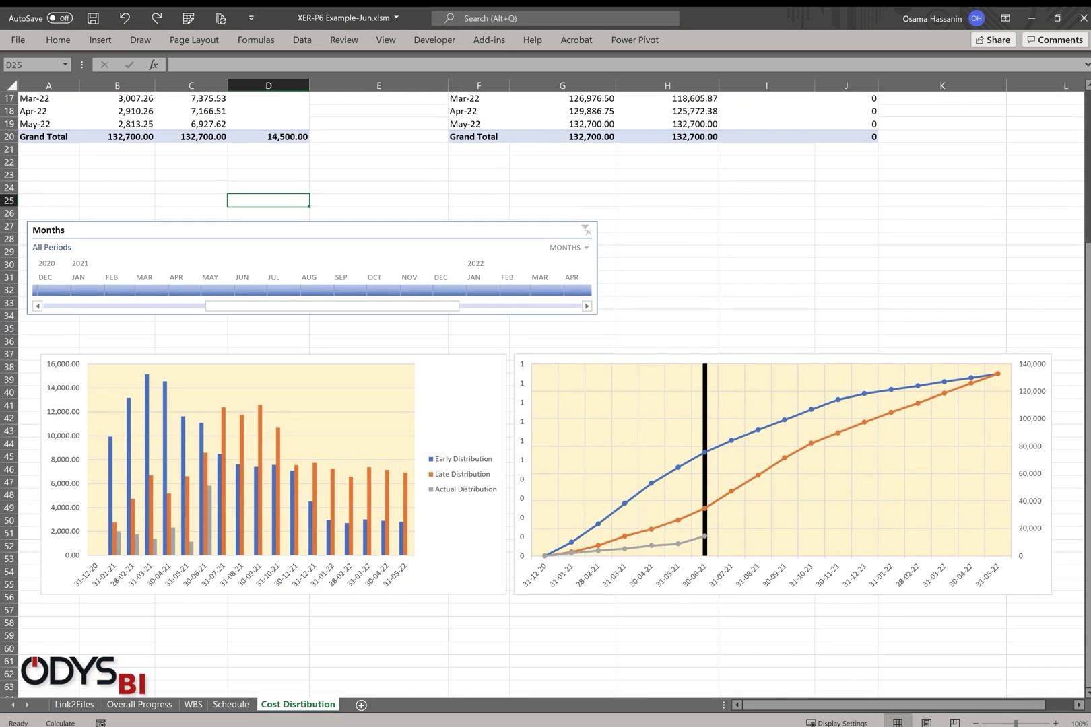
{"action": "mouse_move", "coordinate": [223, 482]}
{"action": "left_mouse_down"}
{"action": "mouse_move", "coordinate": [196, 478]}
{"action": "mouse_move", "coordinate": [189, 557]}
{"action": "mouse_move", "coordinate": [202, 587]}
{"action": "mouse_move", "coordinate": [224, 479]}
{"action": "left_mouse_up"}
{"action": "mouse_move", "coordinate": [721, 564]}
{"action": "left_mouse_down"}
{"action": "mouse_move", "coordinate": [678, 566]}
{"action": "mouse_move", "coordinate": [723, 552]}
{"action": "left_mouse_up"}
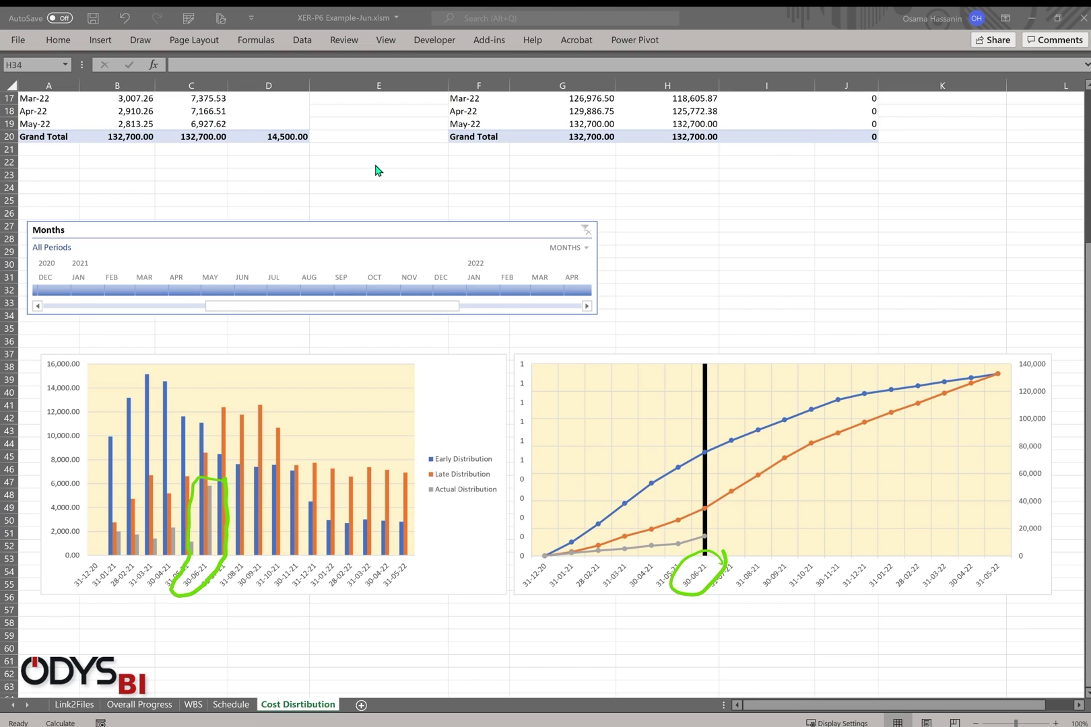
{"action": "left_click", "coordinate": [301, 40]}
{"action": "left_click", "coordinate": [23, 93]}
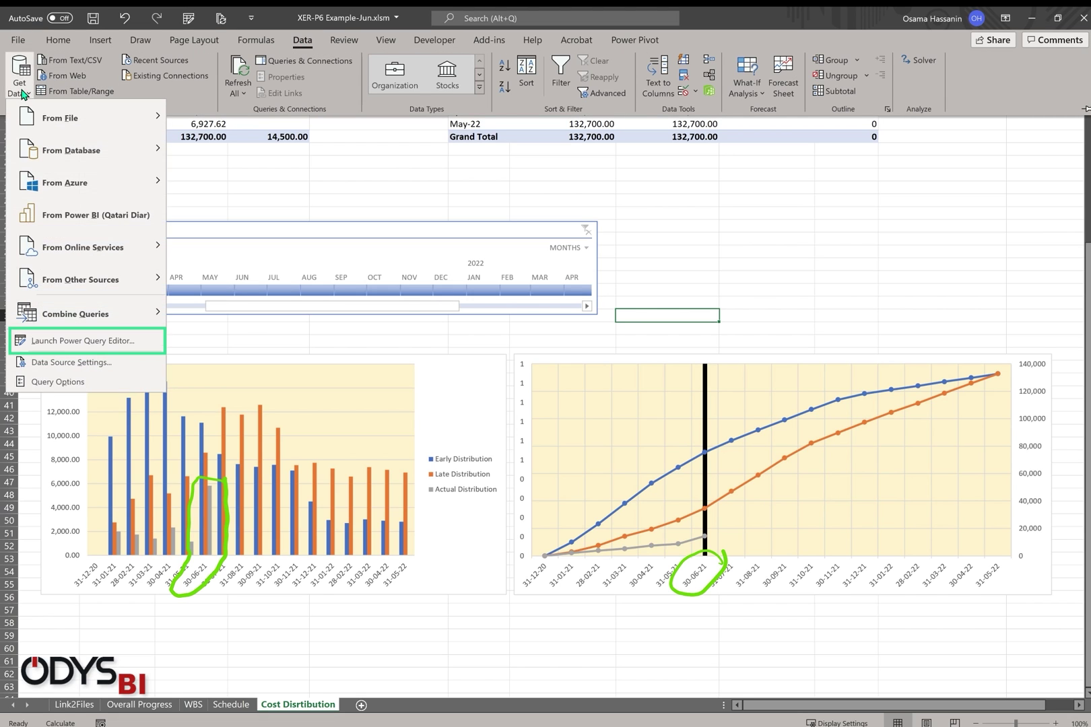
Launch Power Query Editor from the Get Data menu
{"action": "left_click", "coordinate": [98, 346]}
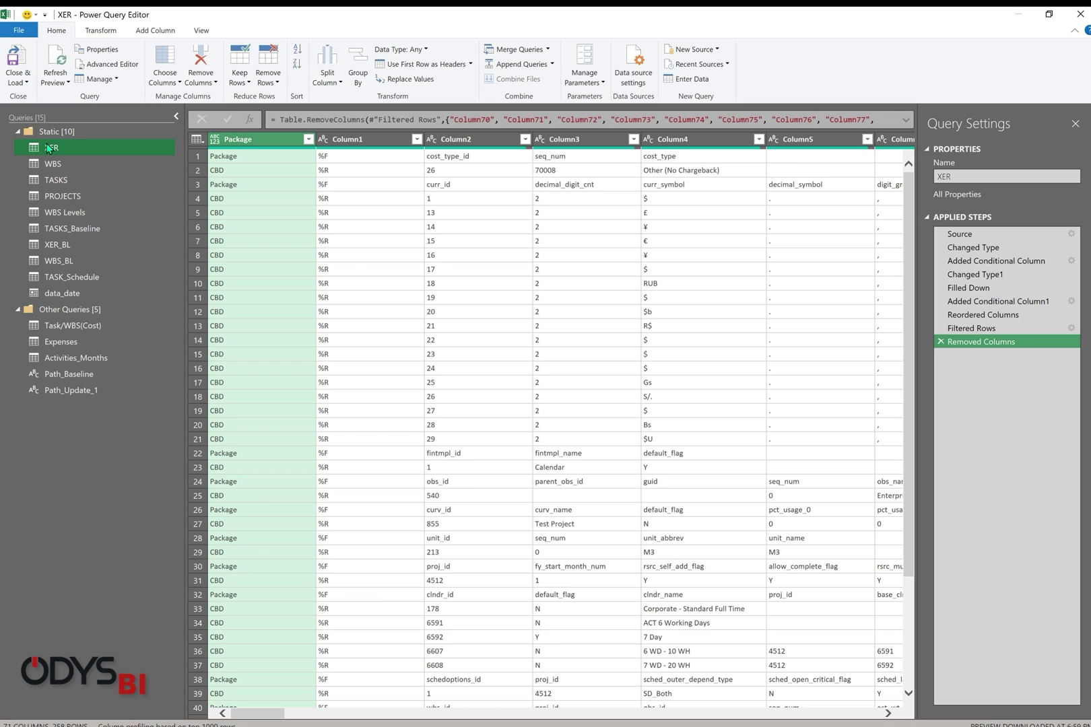